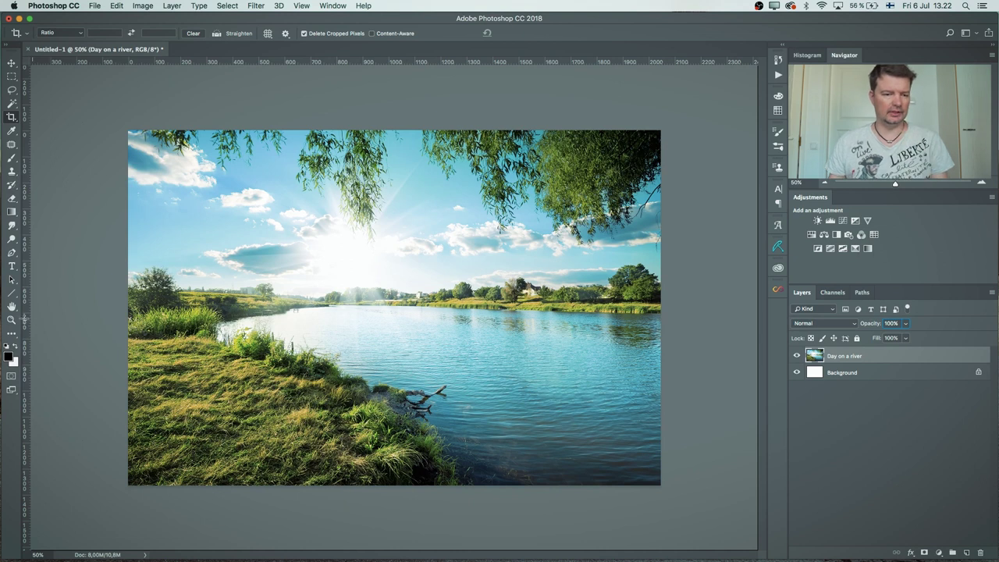
- Zoom in slightly on the river photo with the Zoom tool
{"action": "left_click", "coordinate": [10, 321]}
{"action": "left_click_drag", "start_coordinate": [352, 302], "coordinate": [438, 296]}
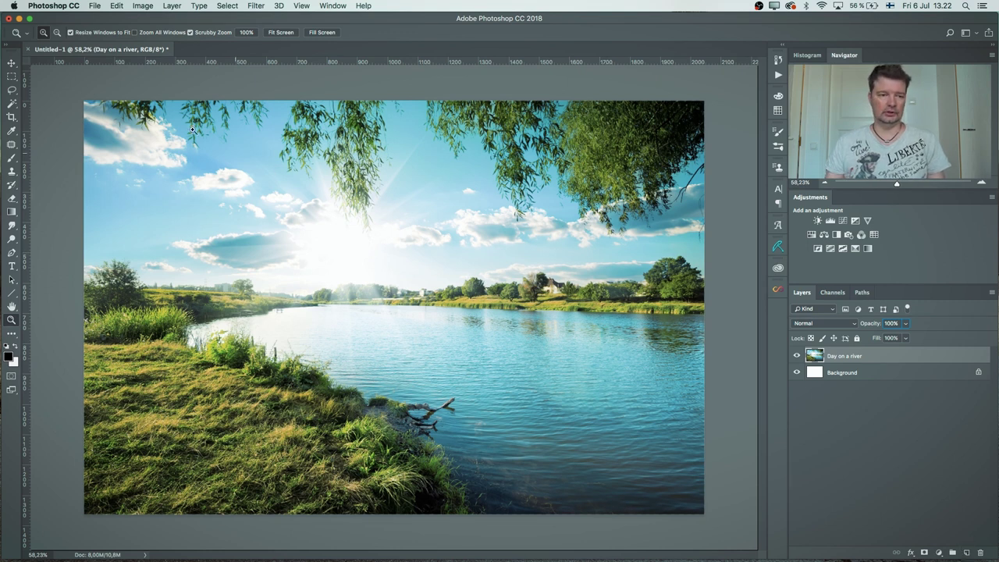
- Add a new empty layer and draw a circular elliptical selection over the river
{"action": "left_click", "coordinate": [968, 553]}
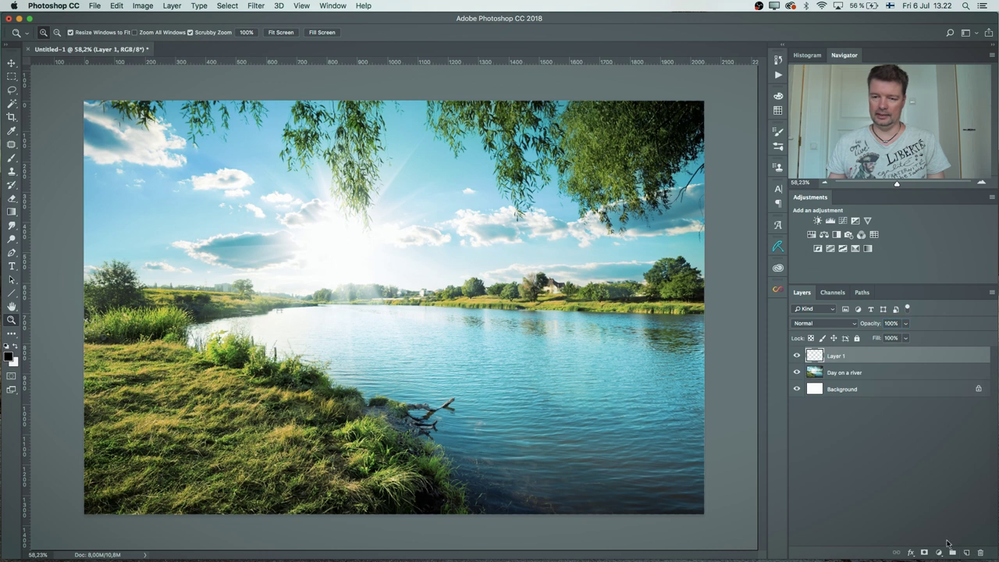
{"action": "left_click", "coordinate": [12, 76]}
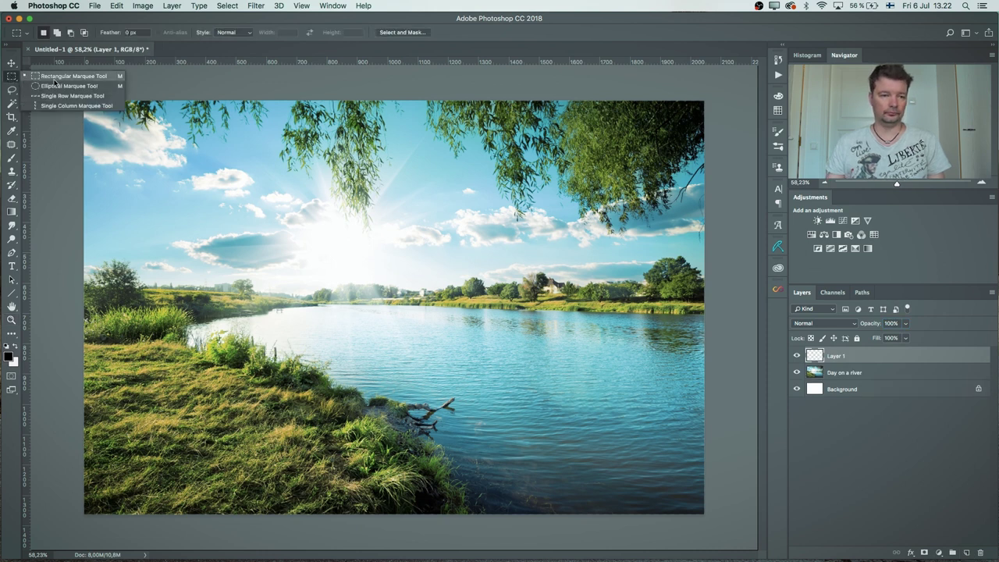
{"action": "left_click", "coordinate": [62, 90]}
{"action": "left_click_drag", "start_coordinate": [460, 242], "coordinate": [627, 403]}
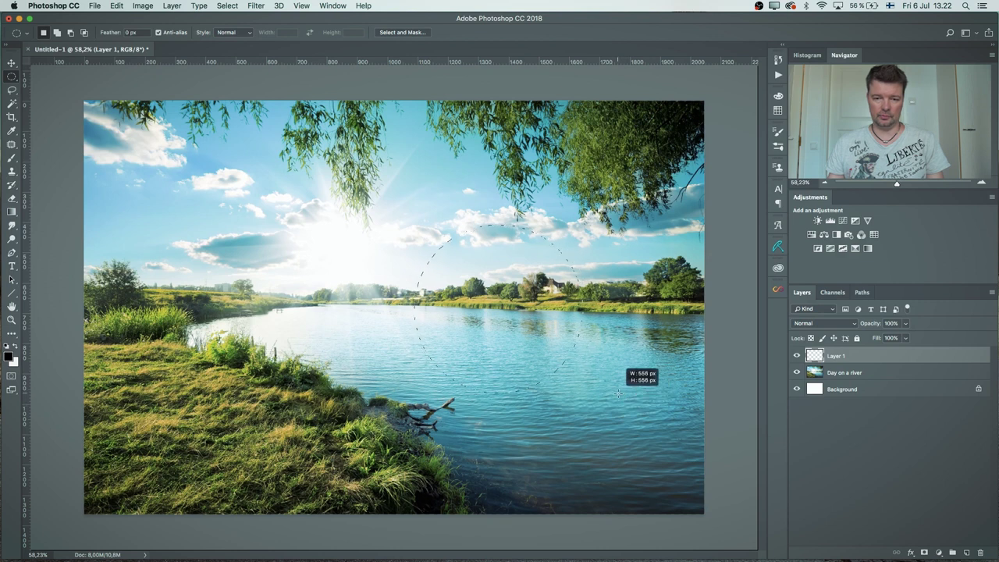
{"action": "left_click_drag", "start_coordinate": [521, 299], "coordinate": [528, 329]}
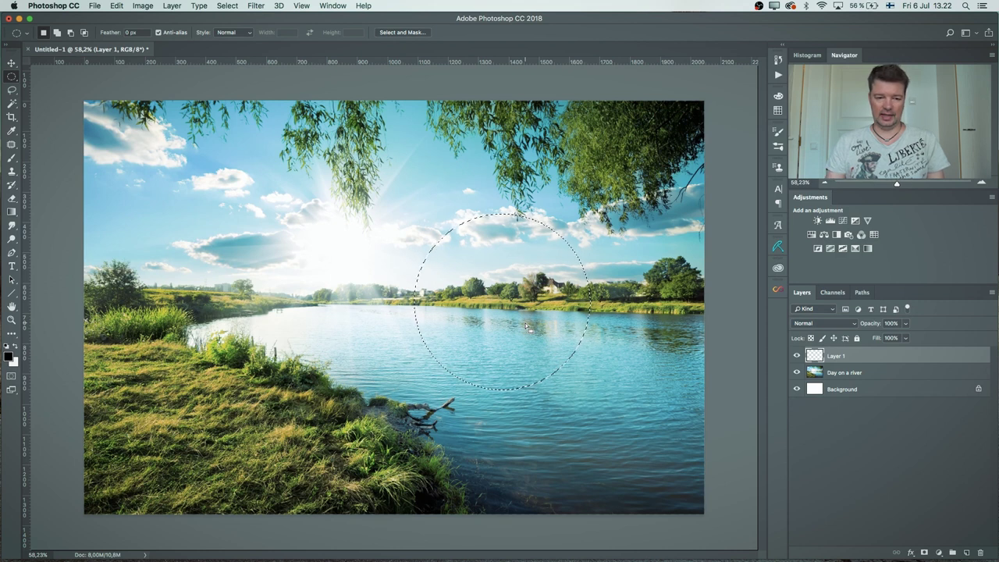
- Fill the circle with white, deselect, and toggle the layer's visibility to check it
{"action": "key", "text": "x"}
{"action": "key", "text": "alt+BackSpace"}
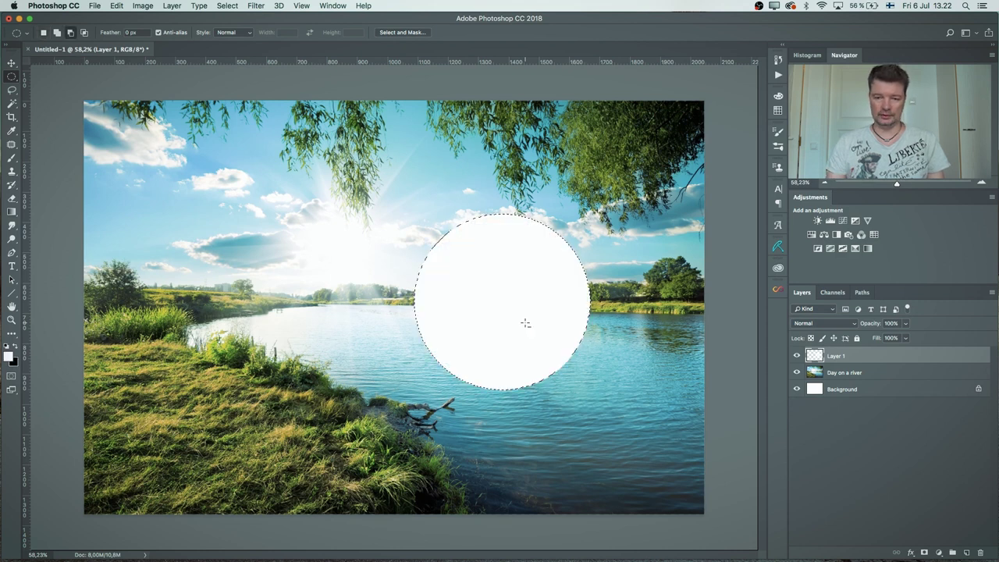
{"action": "key", "text": "ctrl+d"}
{"action": "left_click", "coordinate": [797, 356]}
{"action": "left_click", "coordinate": [797, 356]}
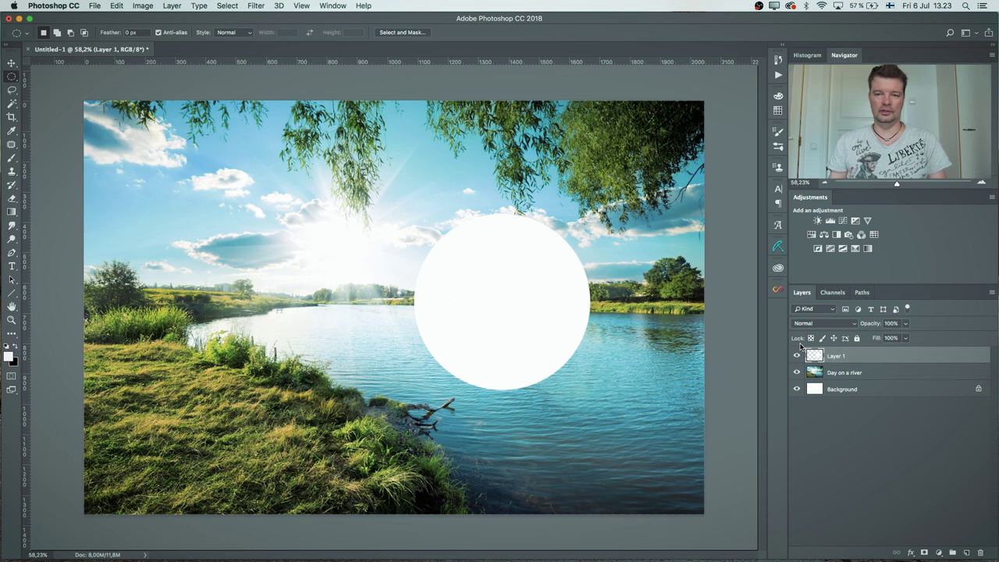
- Duplicate Day on a river and move the copy above Layer 1's circle
{"action": "left_click", "coordinate": [842, 374]}
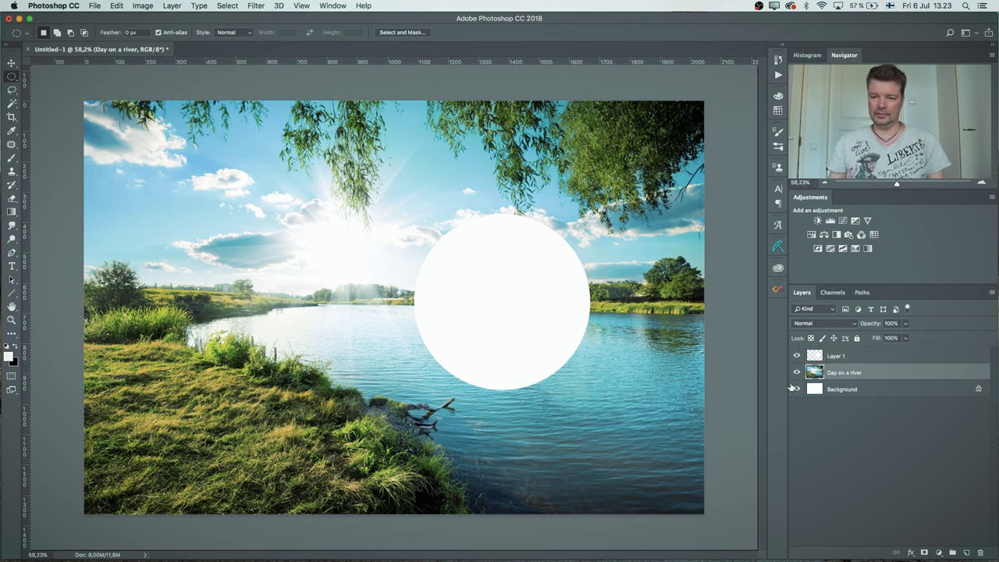
{"action": "key", "text": "super+j"}
{"action": "left_click_drag", "start_coordinate": [869, 378], "coordinate": [876, 356]}
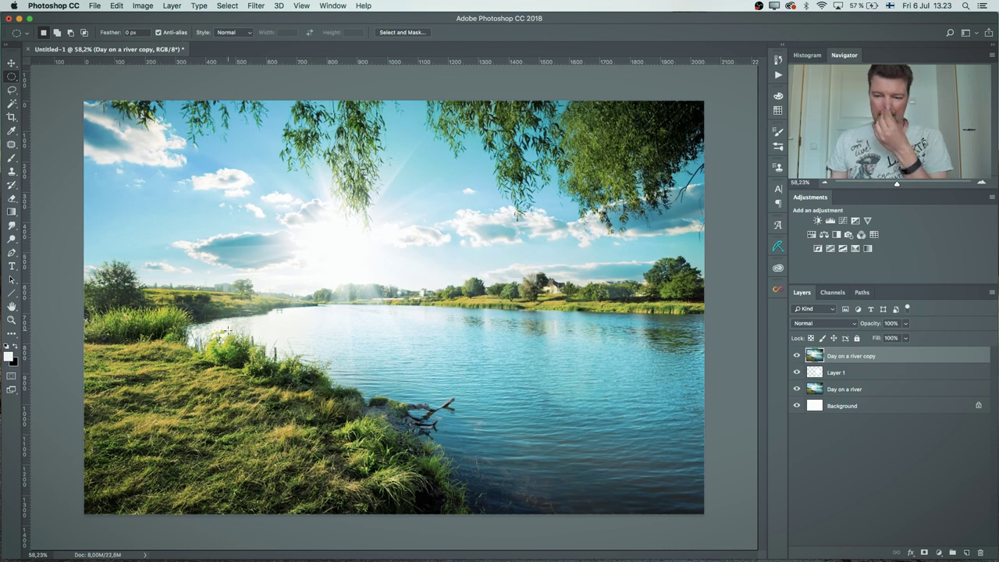
{"action": "left_click", "coordinate": [797, 356]}
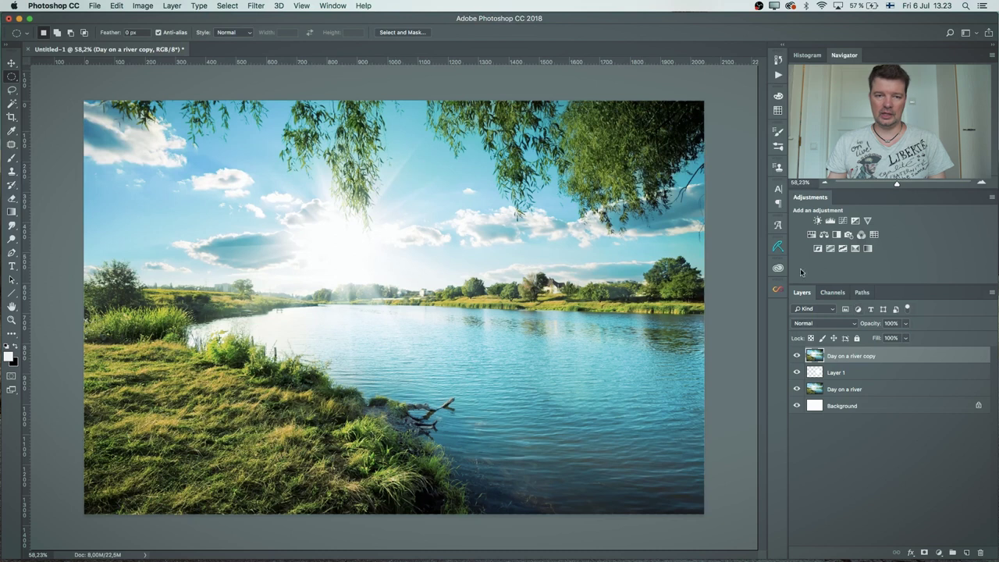
- Apply Spherize at 100% in Normal mode to the river photo copy
{"action": "left_click", "coordinate": [259, 6]}
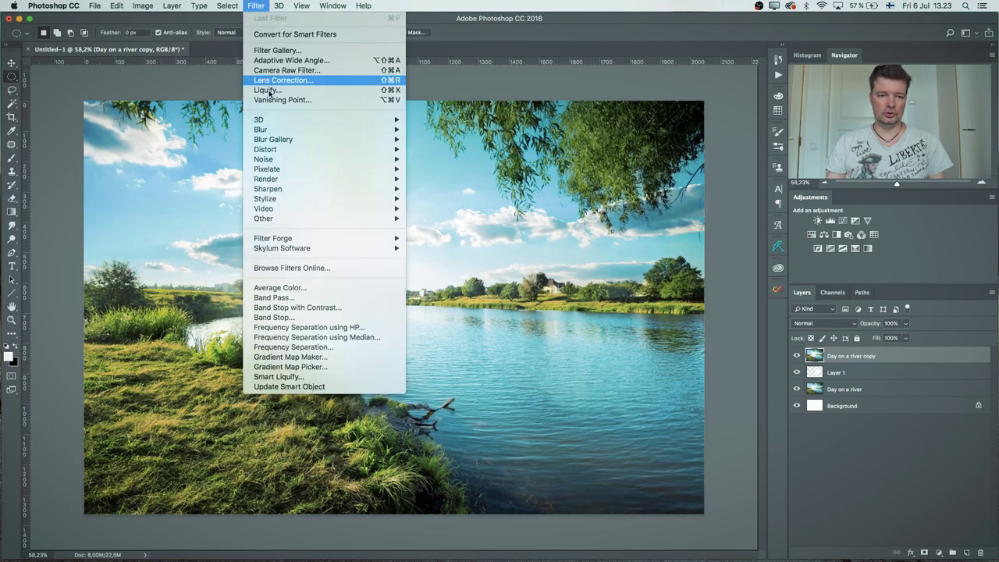
{"action": "mouse_move", "coordinate": [299, 150]}
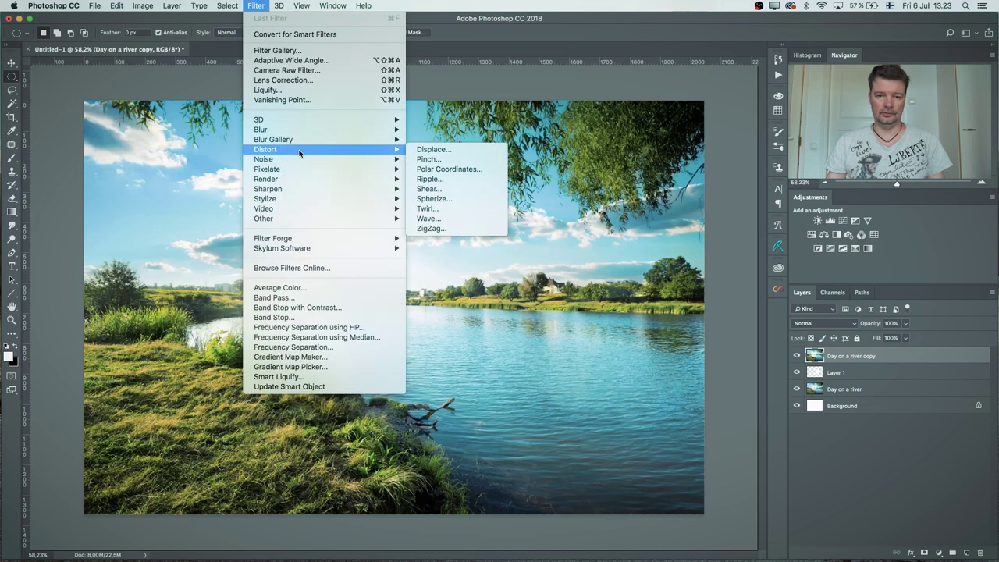
{"action": "left_click", "coordinate": [450, 199]}
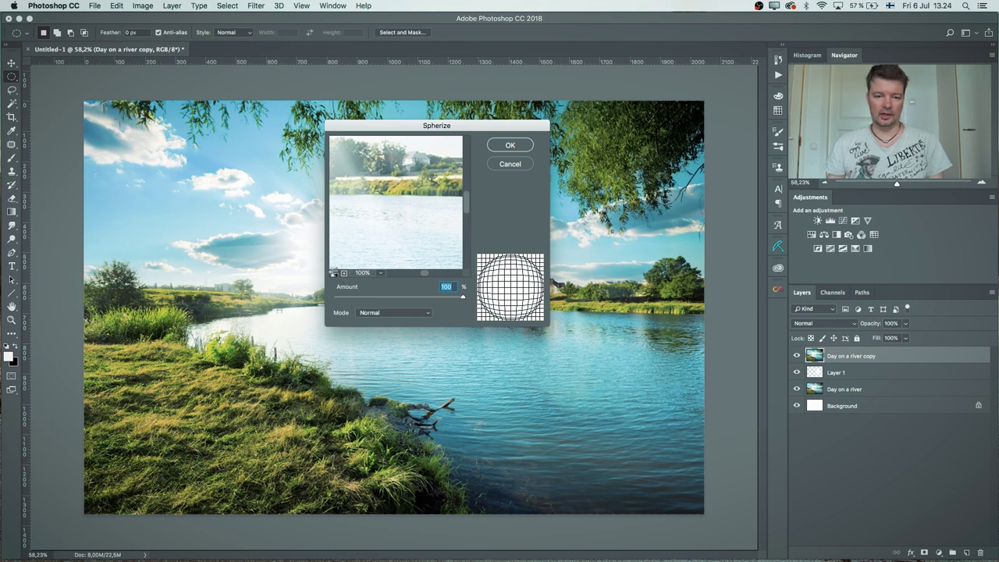
{"action": "left_click", "coordinate": [334, 272]}
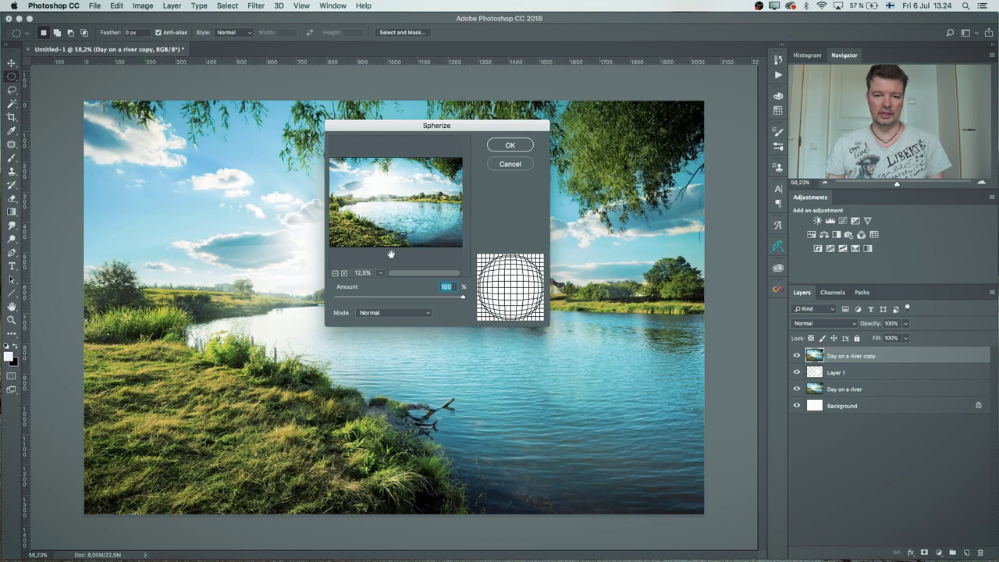
{"action": "left_click", "coordinate": [522, 146]}
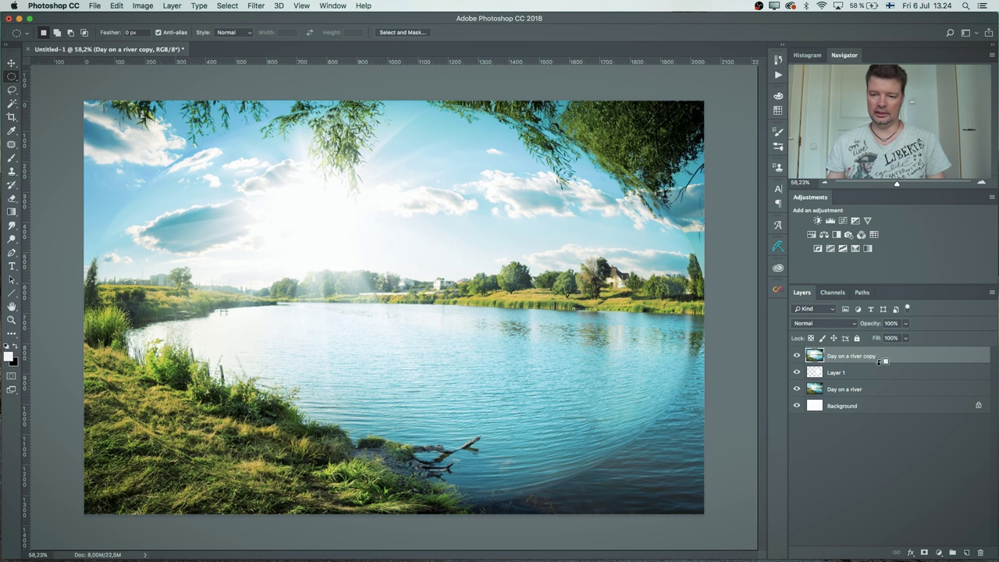
- Clip the spherized copy to the white circle and scale all four edges to the circle
{"action": "left_click", "coordinate": [885, 360], "text": "alt"}
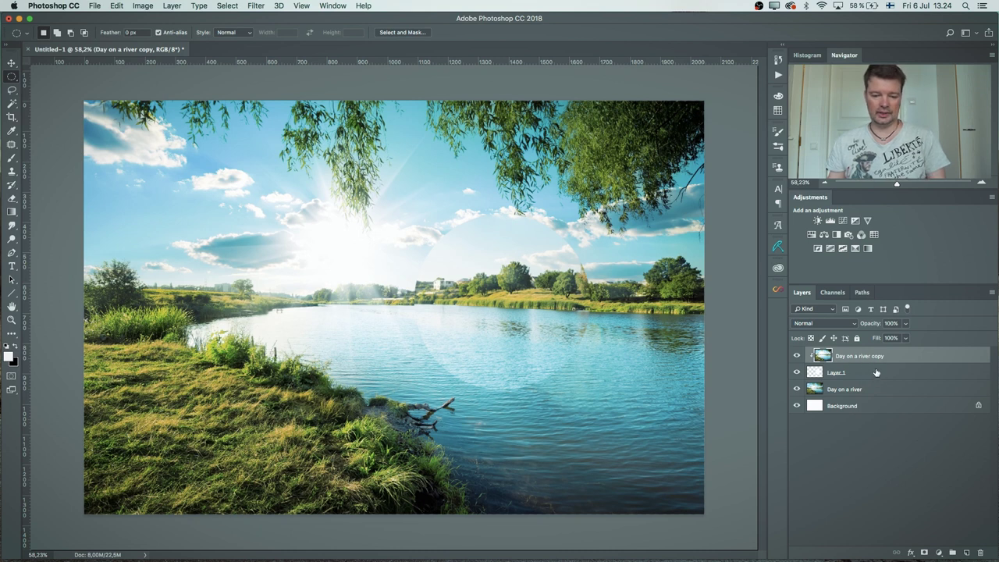
{"action": "key", "text": "ctrl+t"}
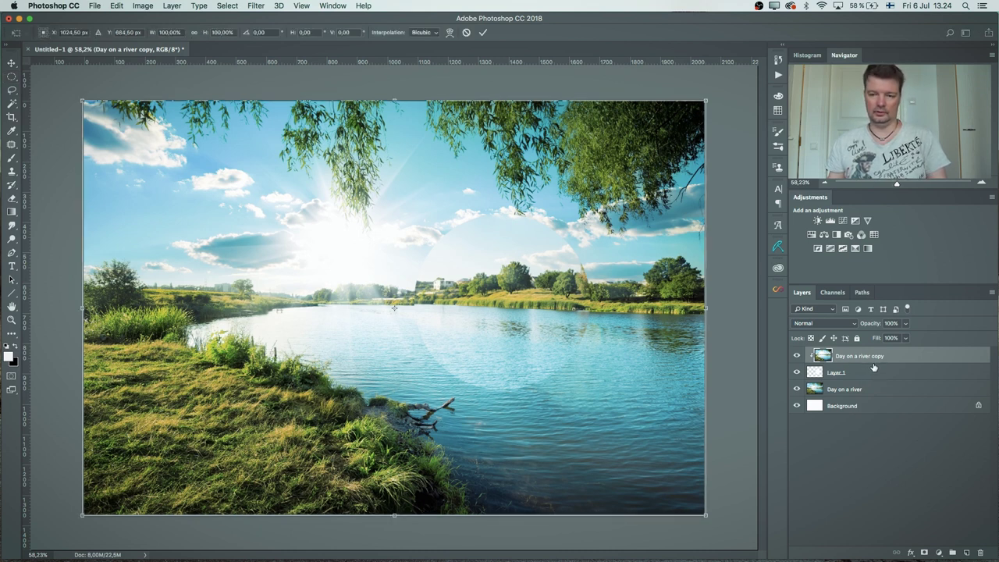
{"action": "left_click_drag", "start_coordinate": [84, 308], "coordinate": [412, 306]}
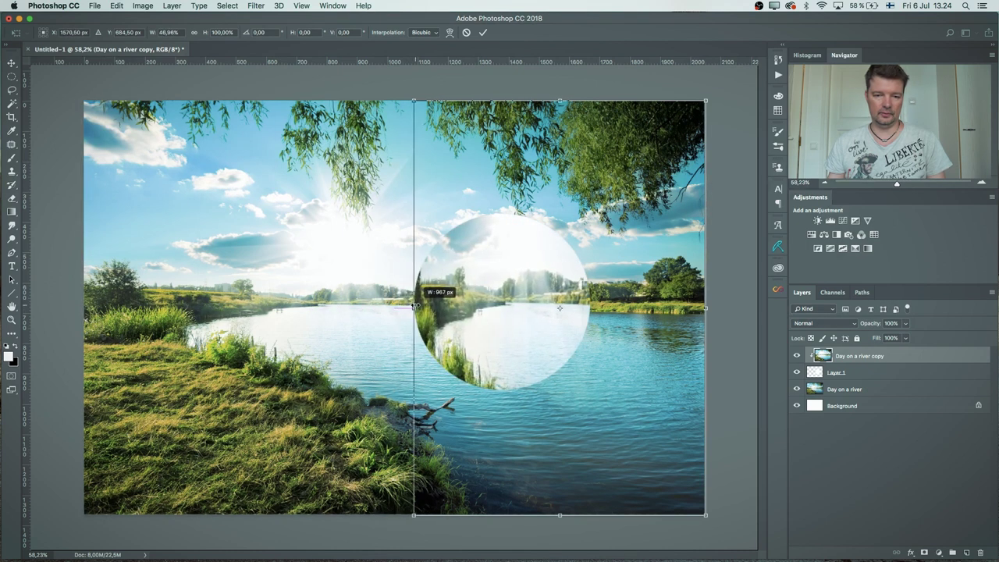
{"action": "left_click_drag", "start_coordinate": [413, 306], "coordinate": [414, 306]}
{"action": "left_click_drag", "start_coordinate": [705, 309], "coordinate": [593, 309]}
{"action": "left_click_drag", "start_coordinate": [504, 101], "coordinate": [506, 212]}
{"action": "left_click_drag", "start_coordinate": [504, 516], "coordinate": [503, 393]}
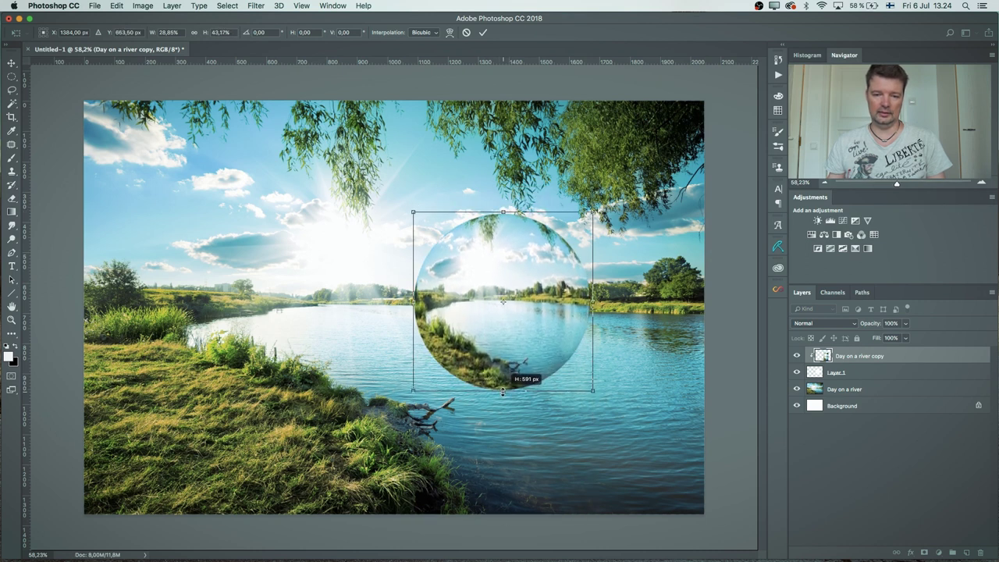
{"action": "key", "text": "Return"}
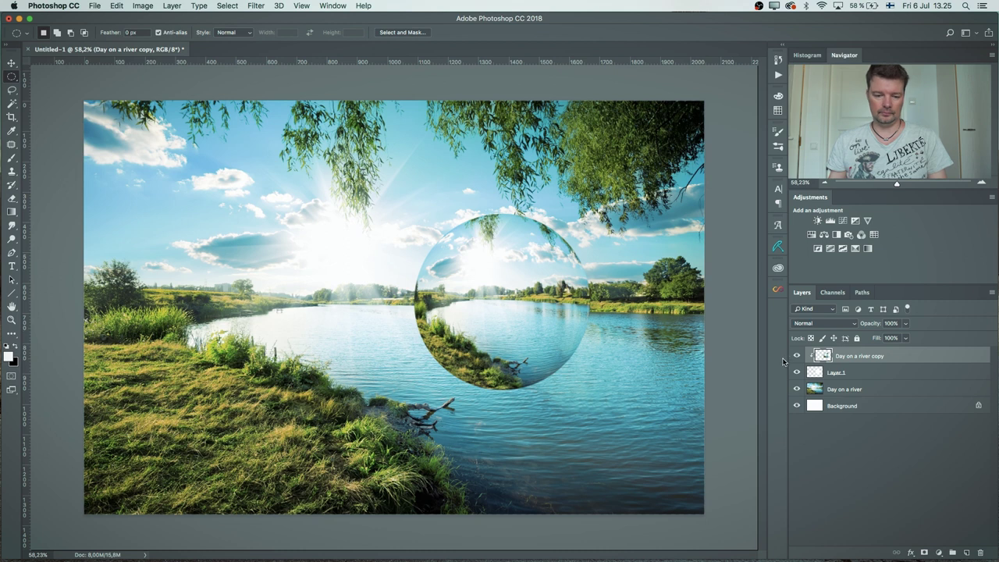
- Open Liquify with a size 570 Bloat brush
{"action": "left_click", "coordinate": [260, 7]}
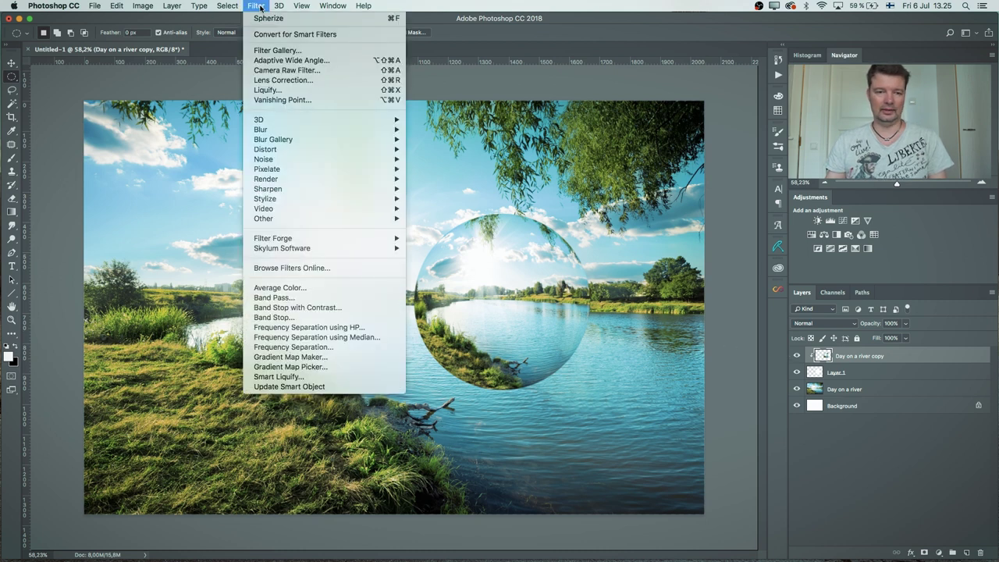
{"action": "left_click", "coordinate": [307, 90]}
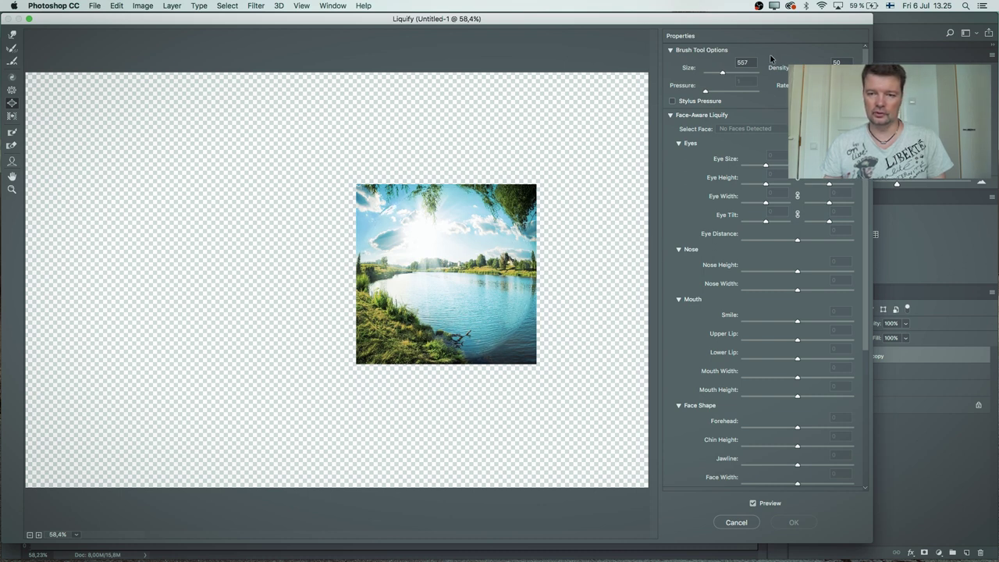
{"action": "type", "text": "570"}
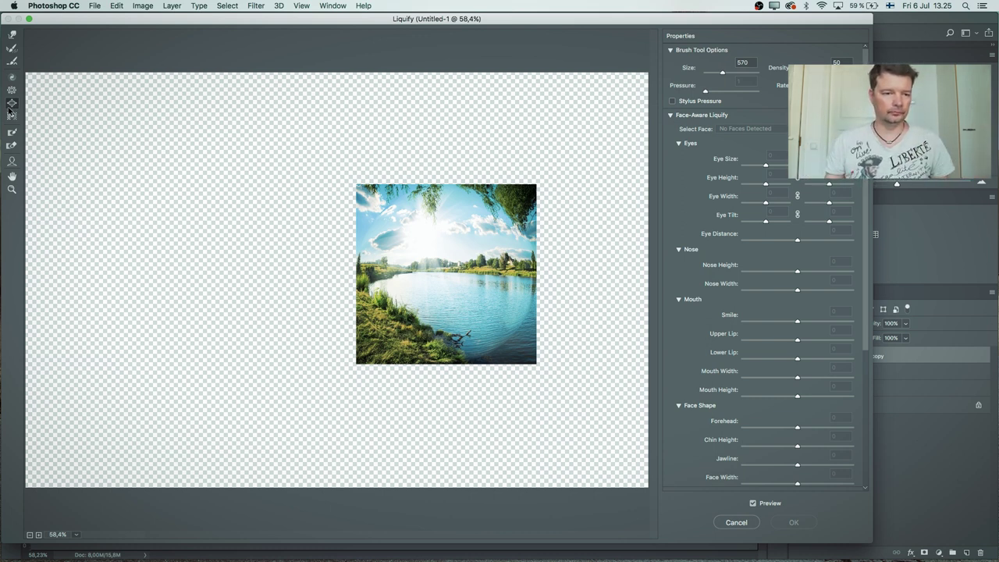
{"action": "left_click", "coordinate": [12, 104]}
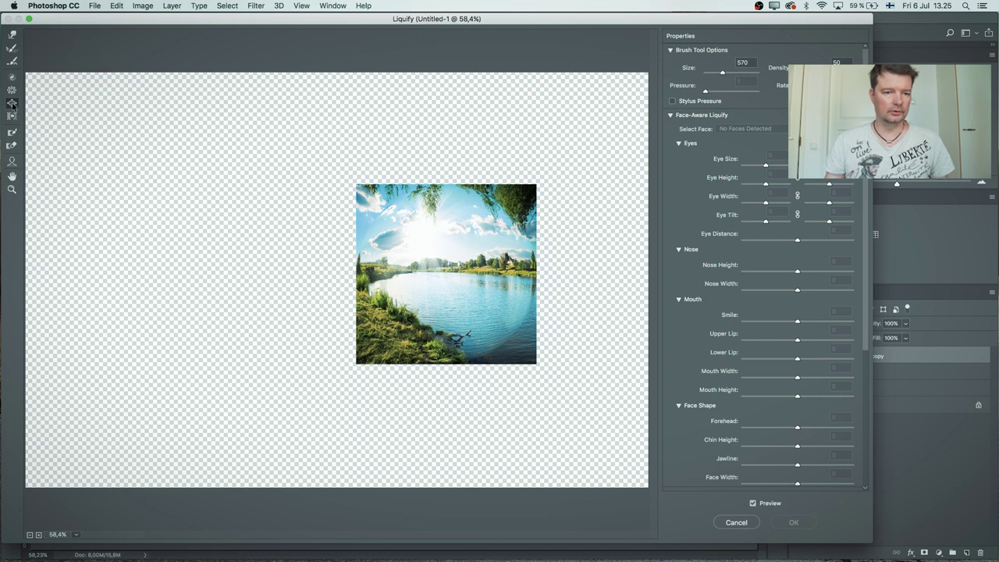
- Bulge the photo copy's centre, compare with Preview toggled, and apply Liquify
{"action": "mouse_move", "coordinate": [449, 274]}
{"action": "left_mouse_down"}
{"action": "mouse_move", "coordinate": [429, 274]}
{"action": "mouse_move", "coordinate": [466, 267]}
{"action": "mouse_move", "coordinate": [447, 273]}
{"action": "left_mouse_up"}
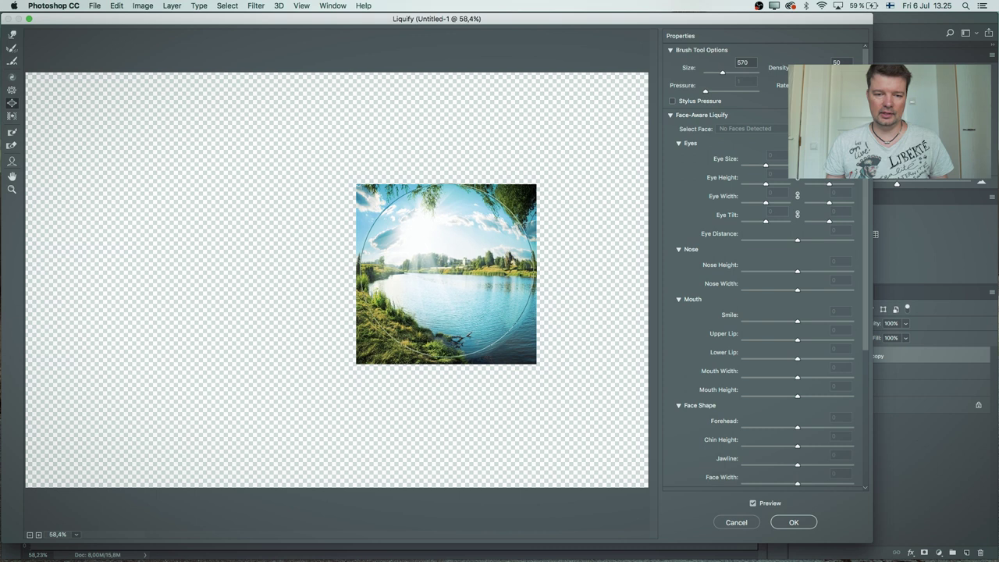
{"action": "left_click_drag", "start_coordinate": [447, 273], "coordinate": [475, 296]}
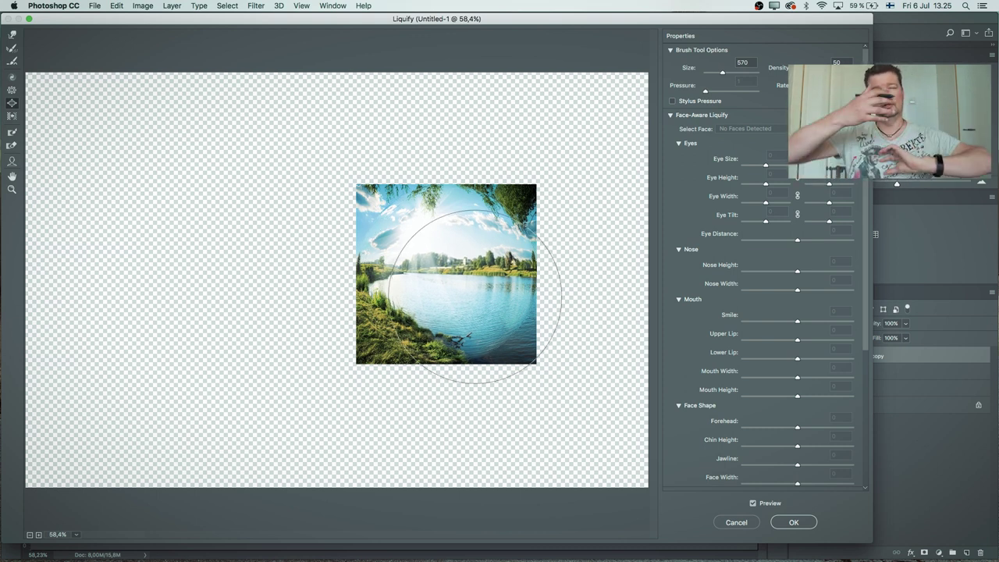
{"action": "left_click_drag", "start_coordinate": [475, 297], "coordinate": [539, 298]}
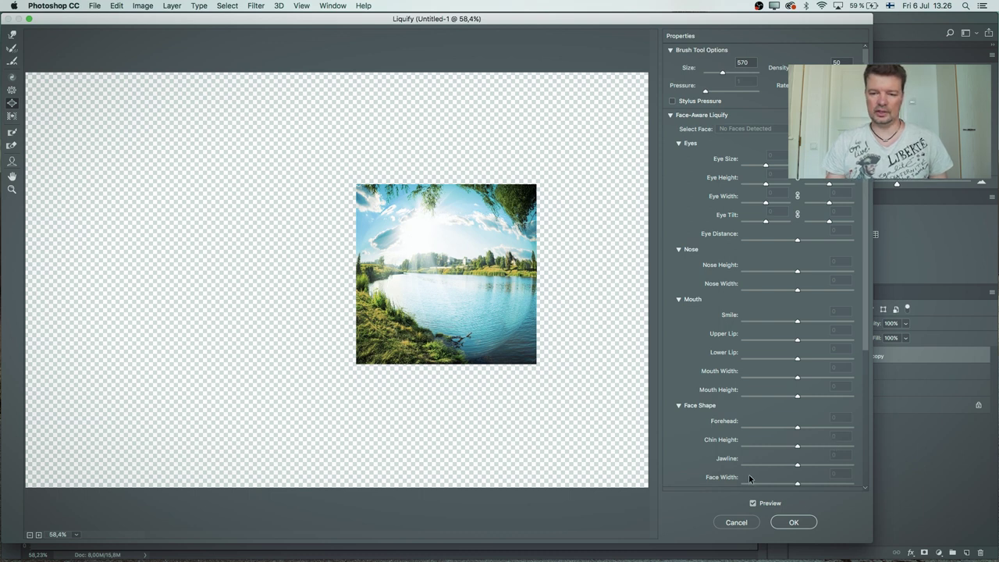
{"action": "left_click", "coordinate": [753, 503]}
{"action": "left_click", "coordinate": [752, 503]}
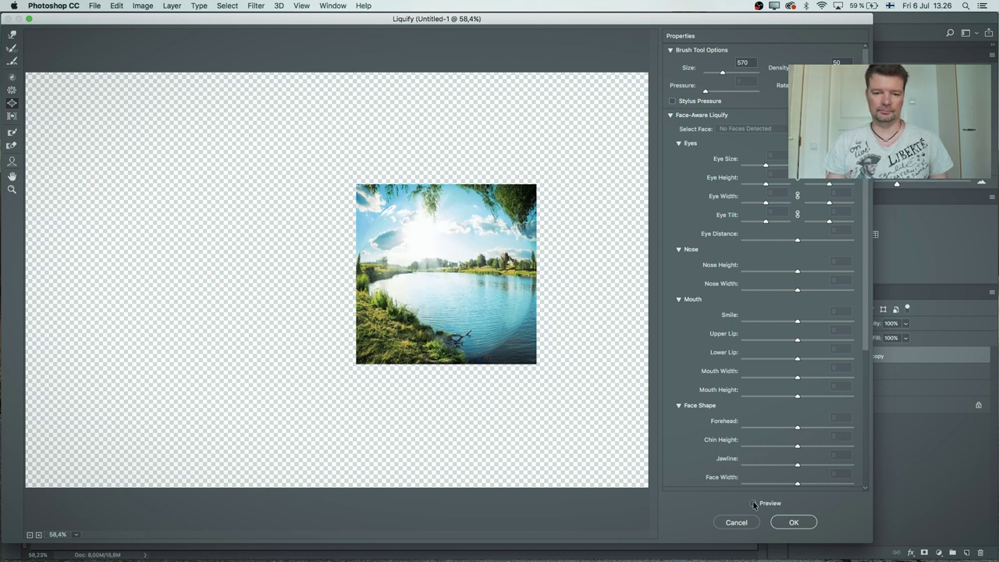
{"action": "left_click", "coordinate": [753, 504]}
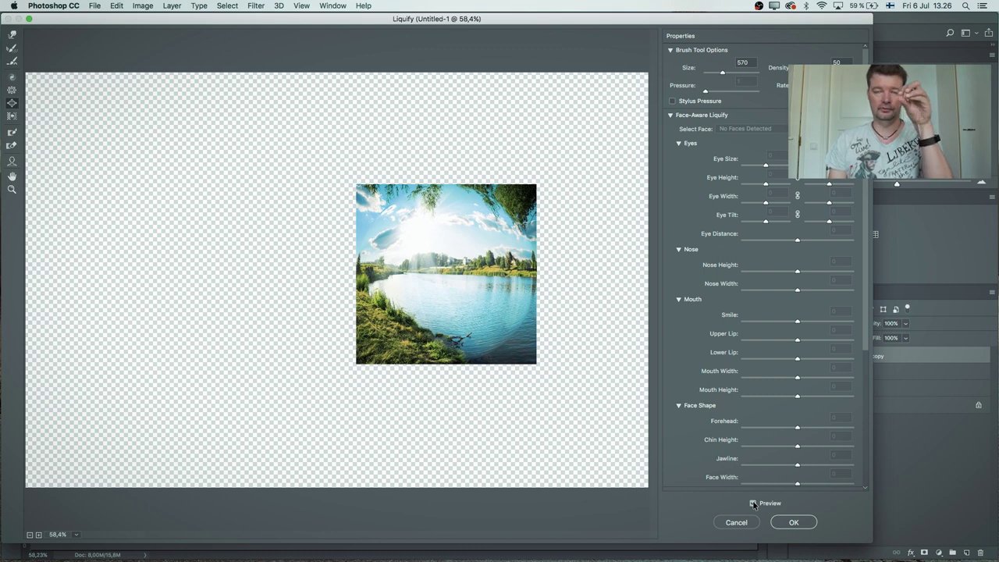
{"action": "left_click", "coordinate": [753, 503]}
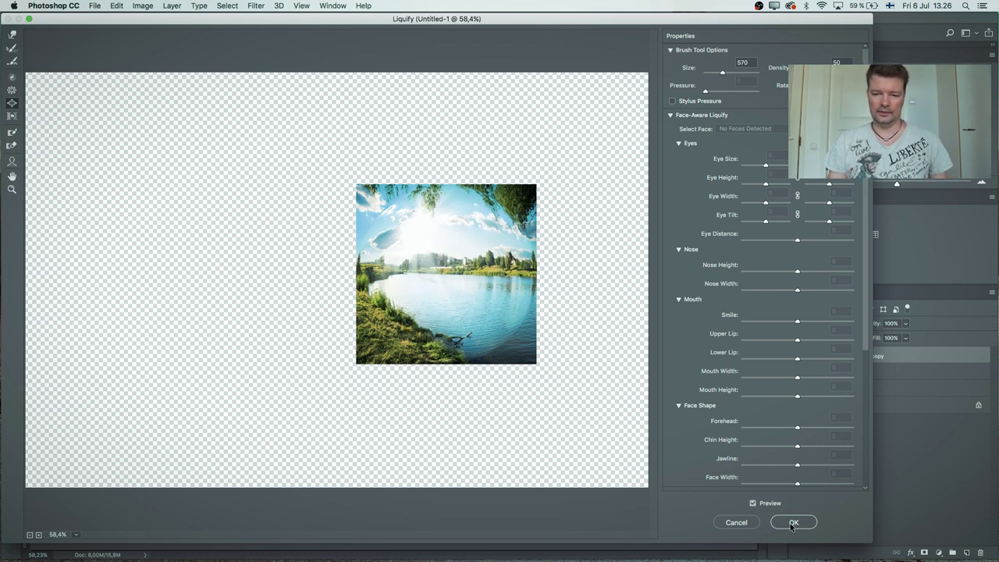
{"action": "left_click", "coordinate": [793, 525]}
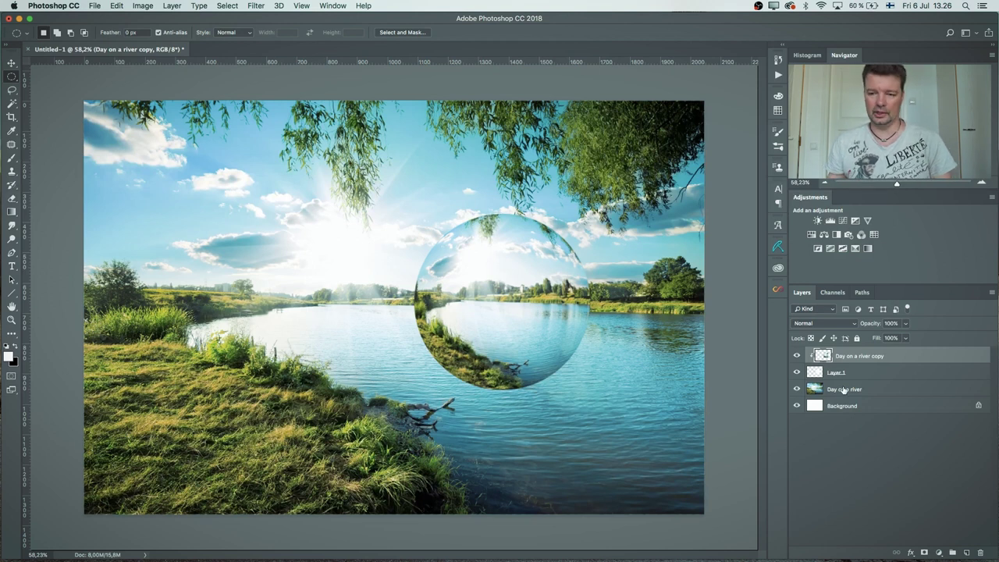
- Select Layer 1 with the ball copy and move the glass ball slightly left
{"action": "left_click", "coordinate": [798, 357]}
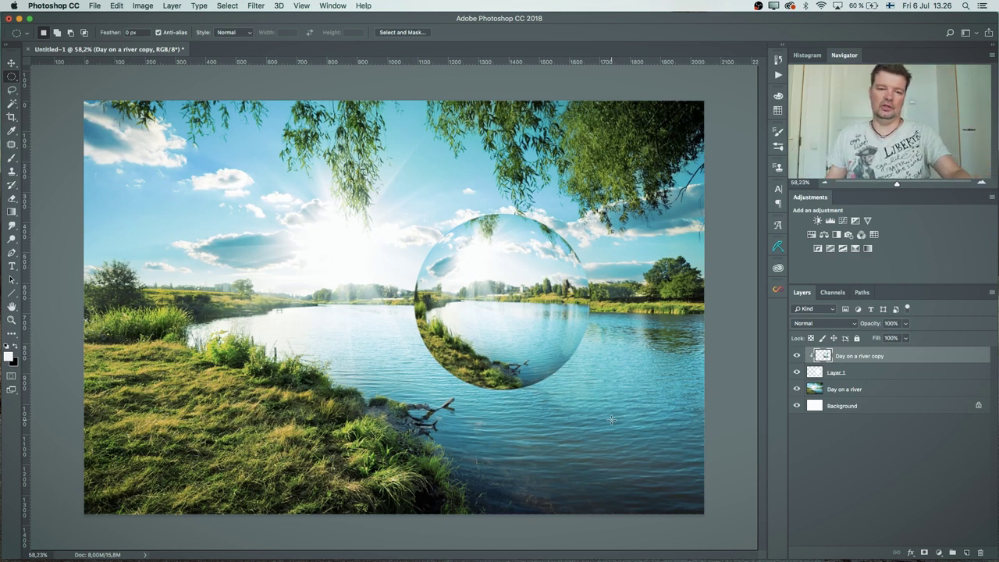
{"action": "left_click", "coordinate": [866, 375], "text": "shift"}
{"action": "left_click", "coordinate": [13, 63]}
{"action": "mouse_move", "coordinate": [459, 303]}
{"action": "left_mouse_down"}
{"action": "mouse_move", "coordinate": [421, 299]}
{"action": "mouse_move", "coordinate": [436, 301]}
{"action": "left_mouse_up"}
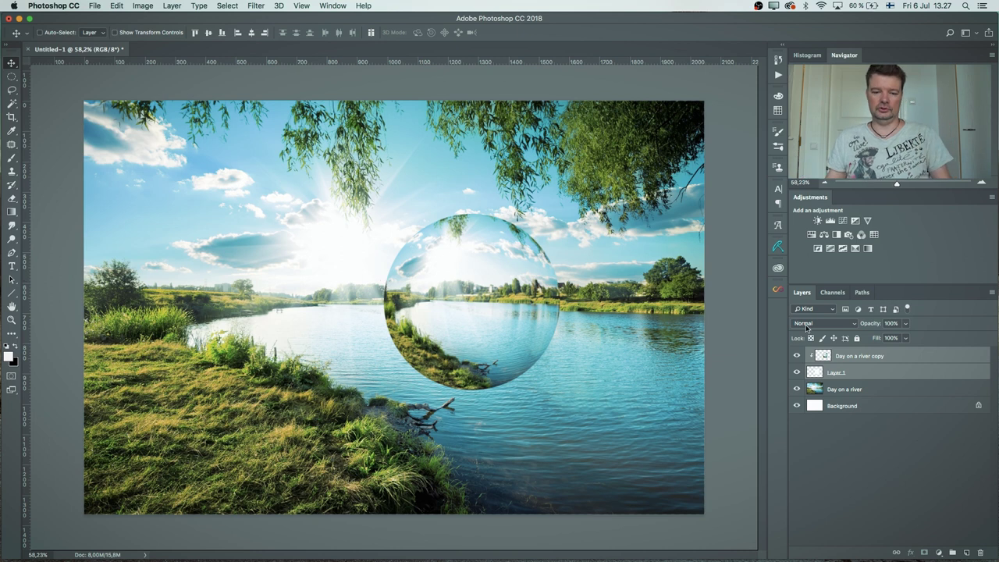
{"action": "key", "text": "ctrl+t"}
{"action": "right_click", "coordinate": [498, 316]}
- Flip the glass ball horizontally and vertically, then commit the transform
{"action": "left_click", "coordinate": [541, 422]}
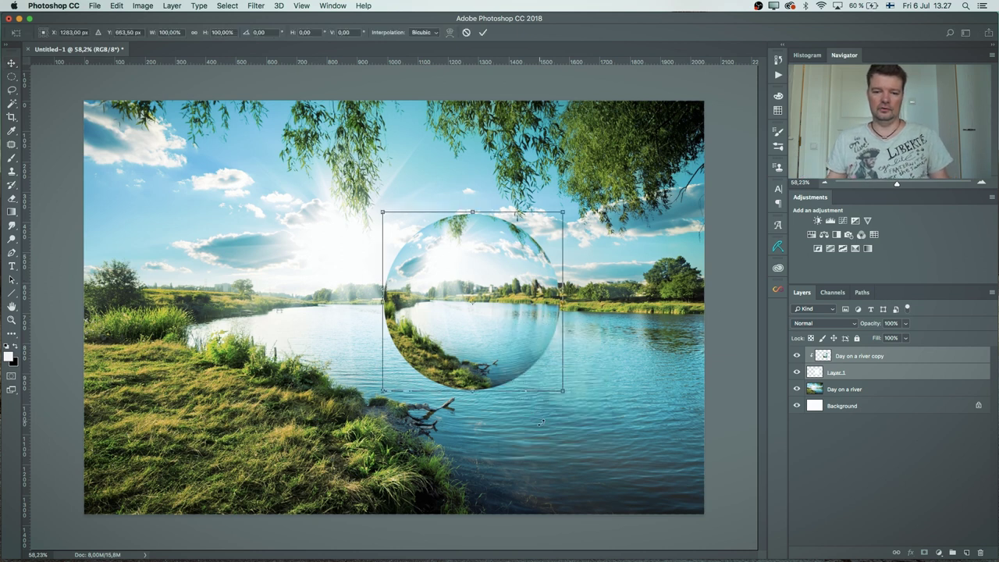
{"action": "right_click", "coordinate": [483, 322]}
{"action": "left_click", "coordinate": [536, 445]}
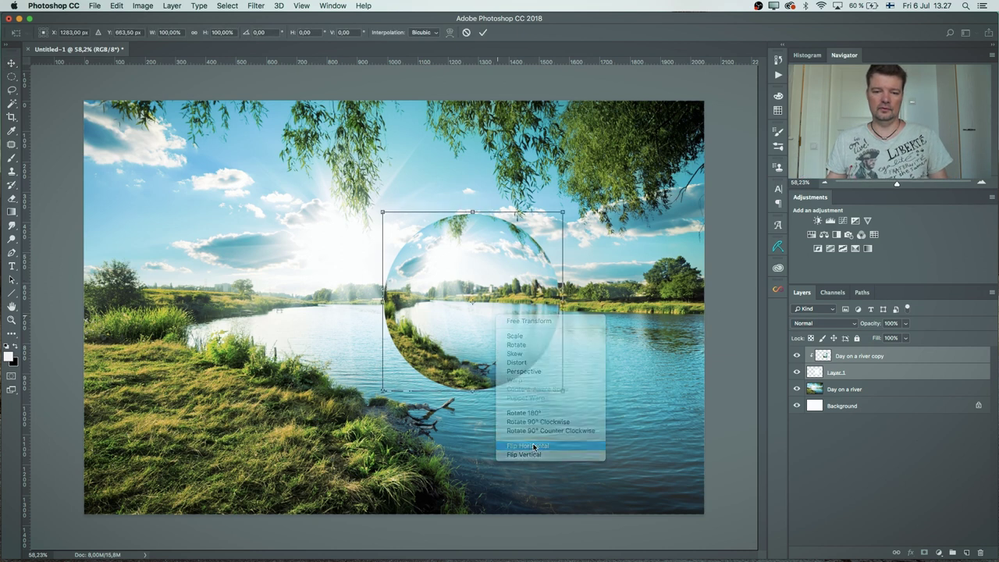
{"action": "right_click", "coordinate": [518, 314]}
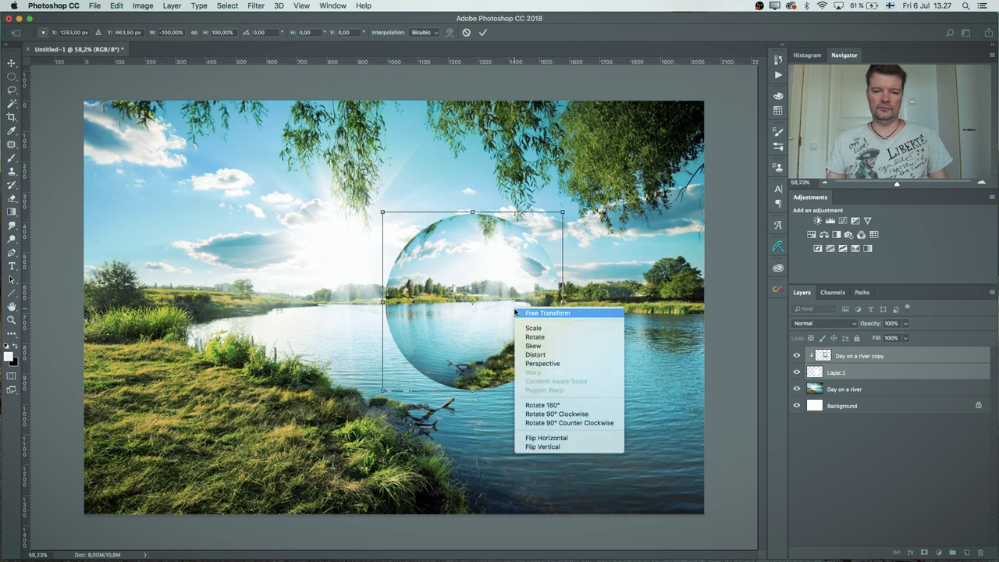
{"action": "left_click", "coordinate": [544, 449]}
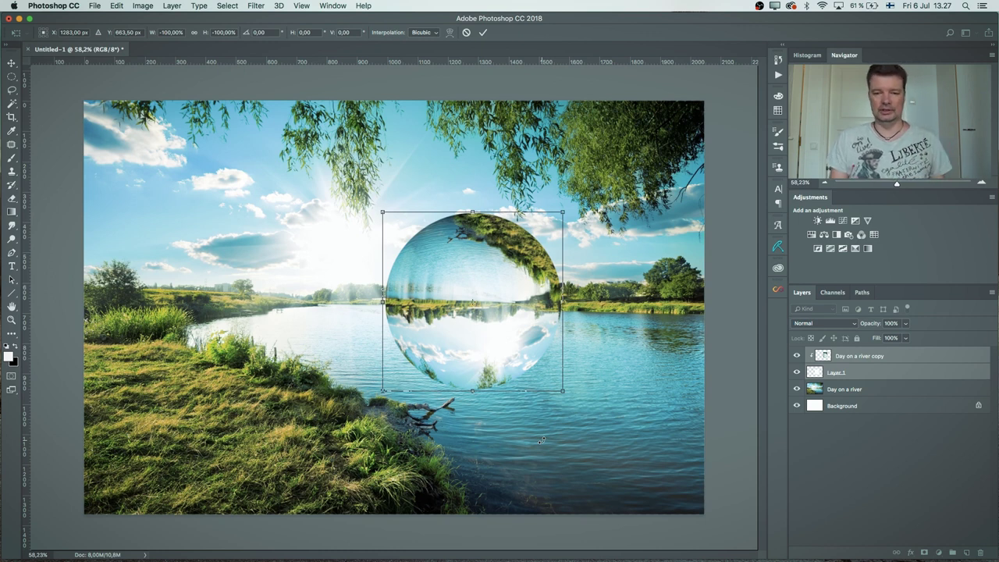
{"action": "key", "text": "Return"}
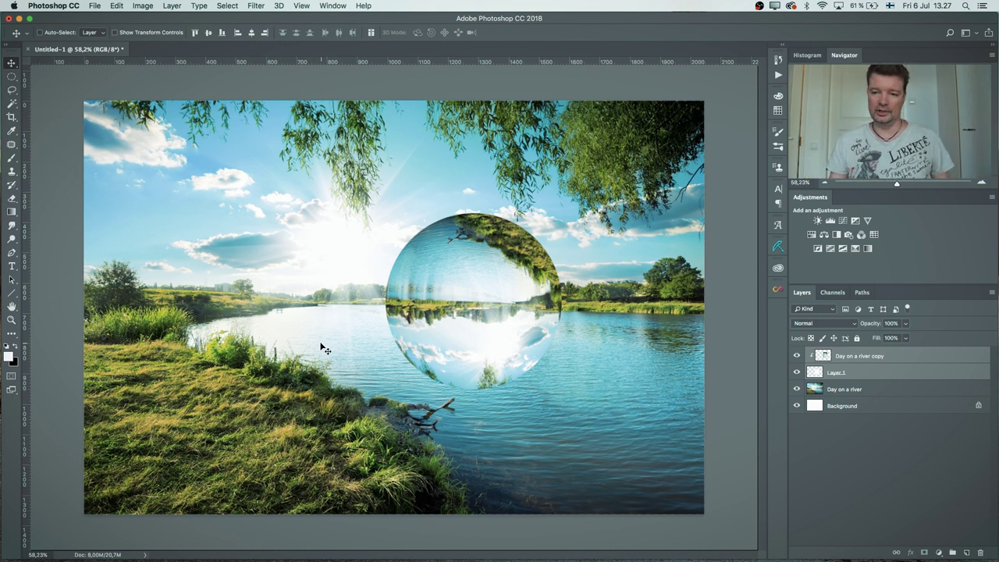
- Add Layer 2 above Day on a river copy and clip it to the glass ball
{"action": "left_click", "coordinate": [886, 362]}
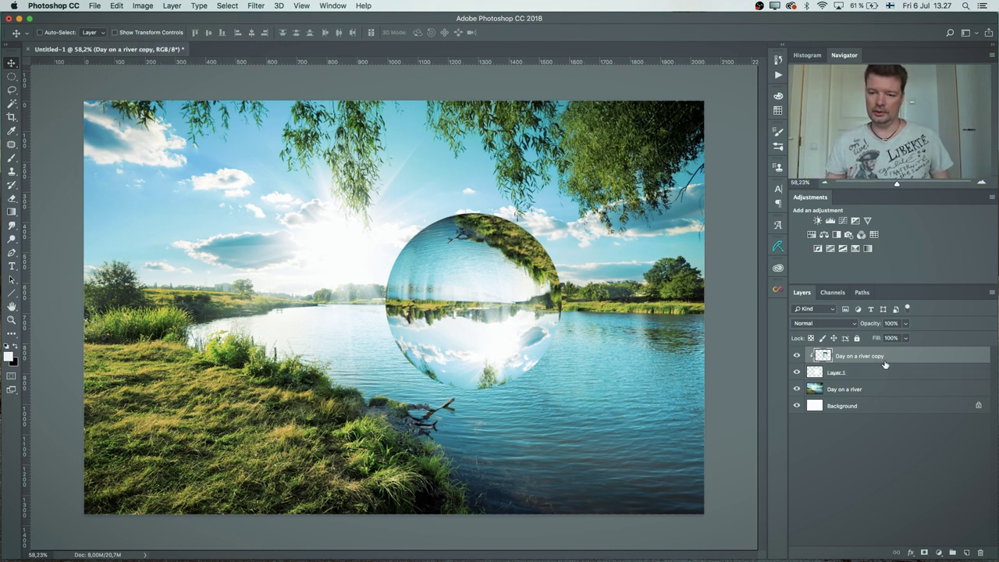
{"action": "left_click", "coordinate": [968, 553]}
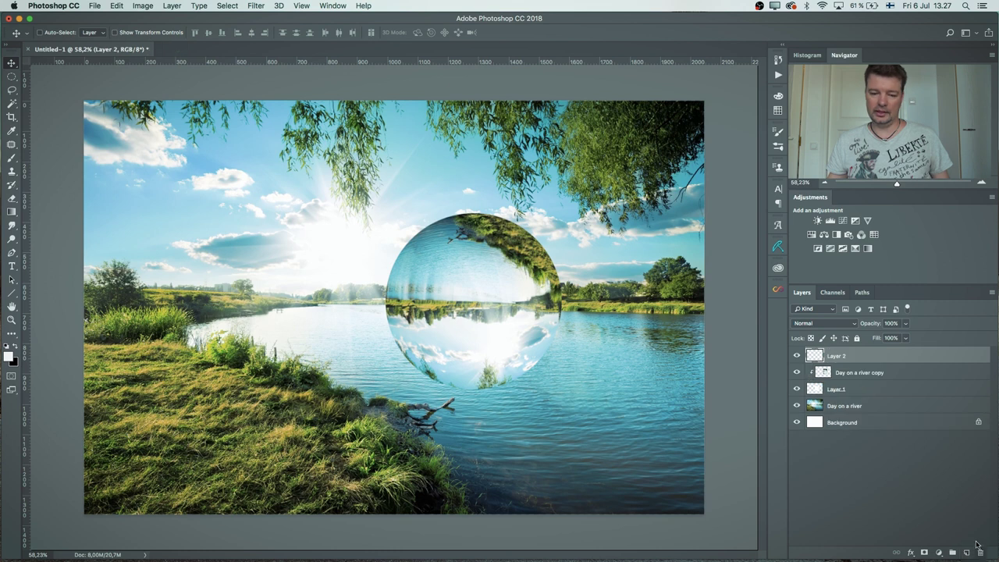
{"action": "left_click", "coordinate": [900, 362], "text": "alt"}
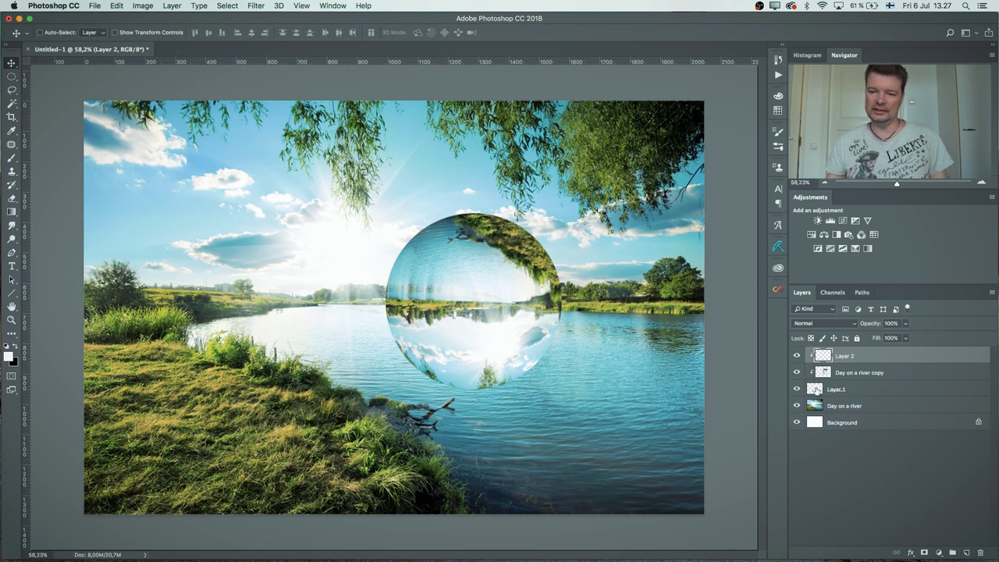
- Set a size 100 brush, sample scene colours, and paint the ball's upper-left edge
{"action": "key", "text": "b"}
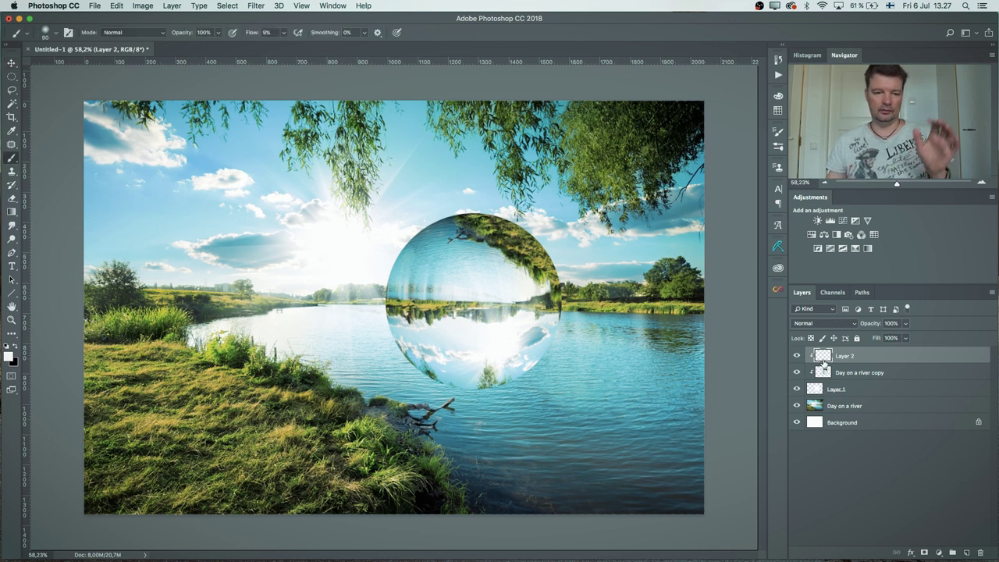
{"action": "key", "text": "bracketright"}
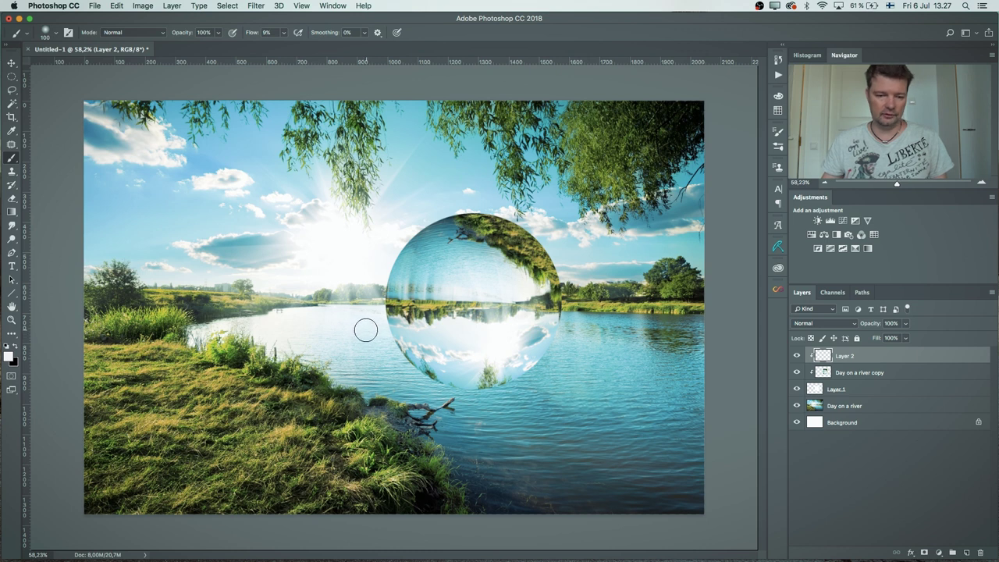
{"action": "left_click", "coordinate": [363, 328], "text": "alt"}
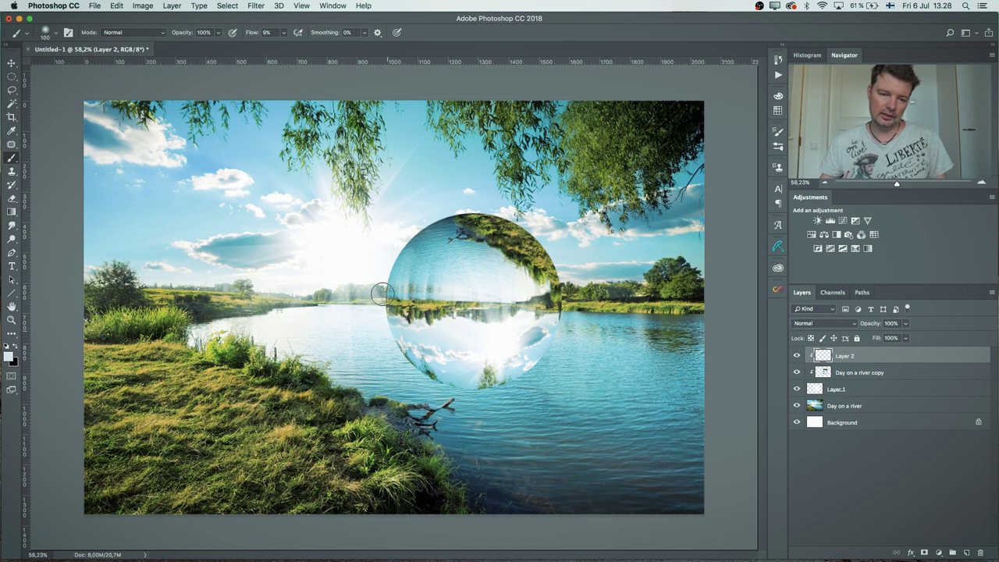
{"action": "left_click", "coordinate": [378, 293], "text": "alt"}
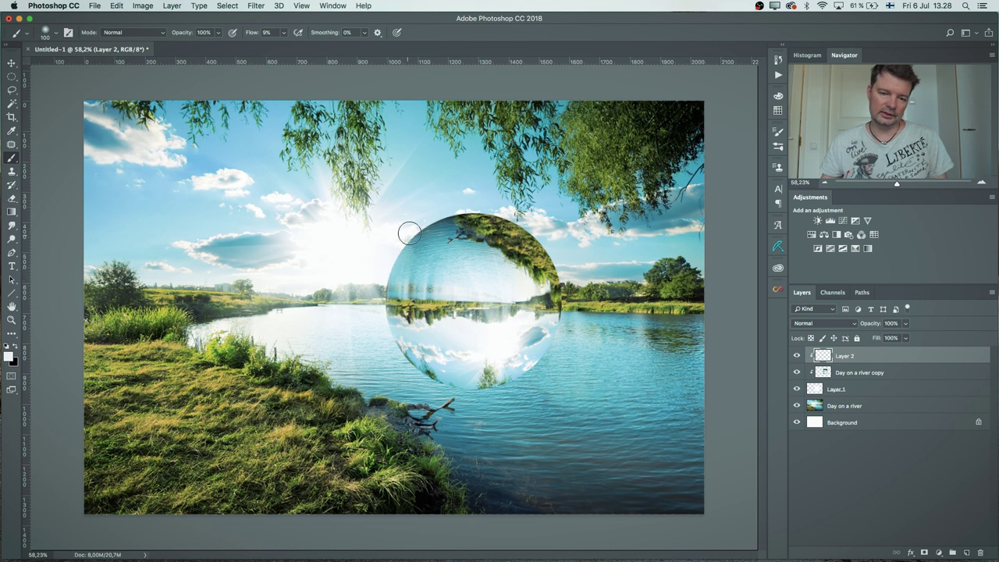
{"action": "left_click_drag", "start_coordinate": [372, 283], "coordinate": [415, 226]}
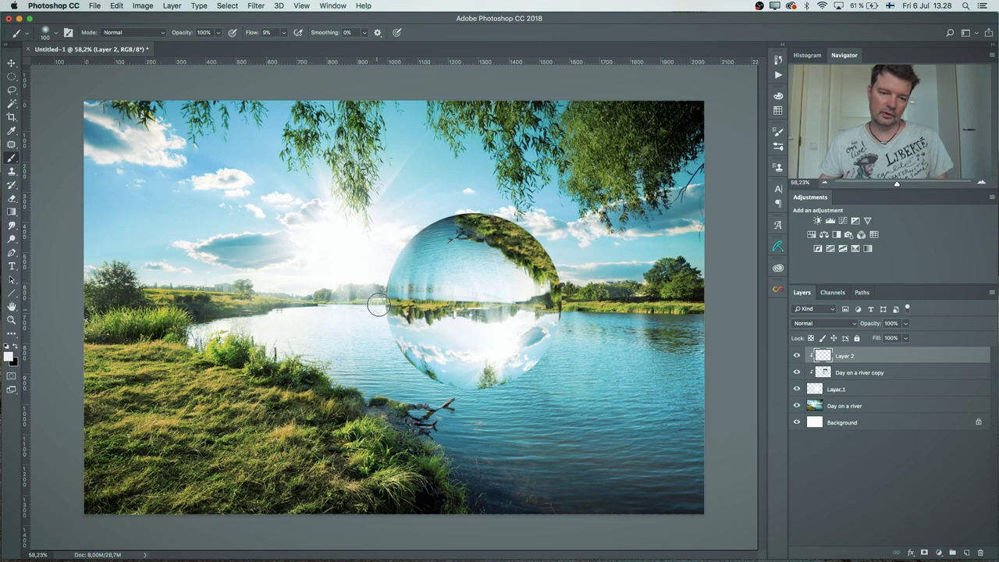
- Sample light sky blue and paint glow along the ball's right, lower-right and bottom edges
{"action": "left_click", "coordinate": [419, 214], "text": "alt"}
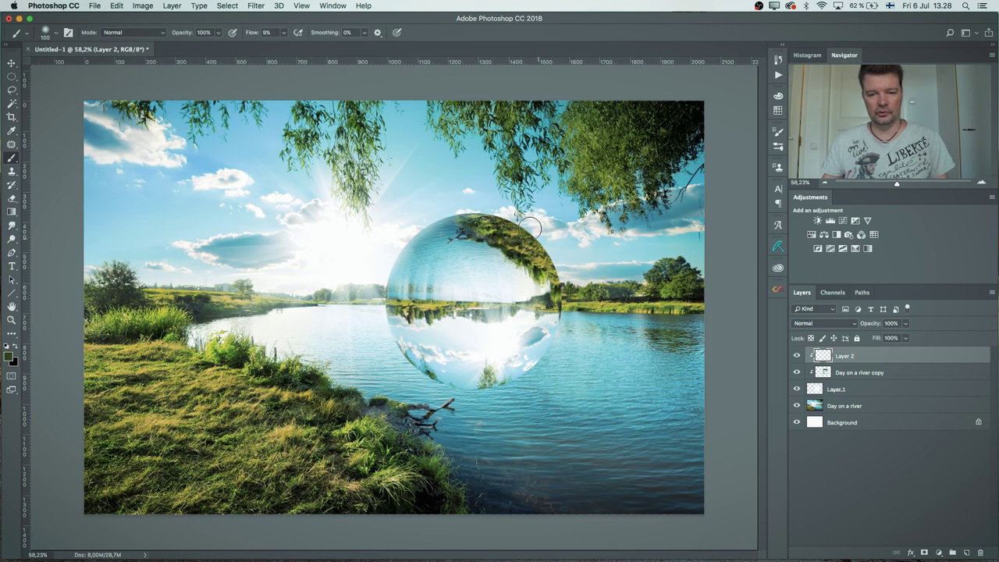
{"action": "left_click", "coordinate": [552, 268], "text": "alt"}
{"action": "mouse_move", "coordinate": [545, 235]}
{"action": "left_mouse_down"}
{"action": "mouse_move", "coordinate": [546, 221]}
{"action": "mouse_move", "coordinate": [559, 322]}
{"action": "mouse_move", "coordinate": [523, 384]}
{"action": "left_mouse_up"}
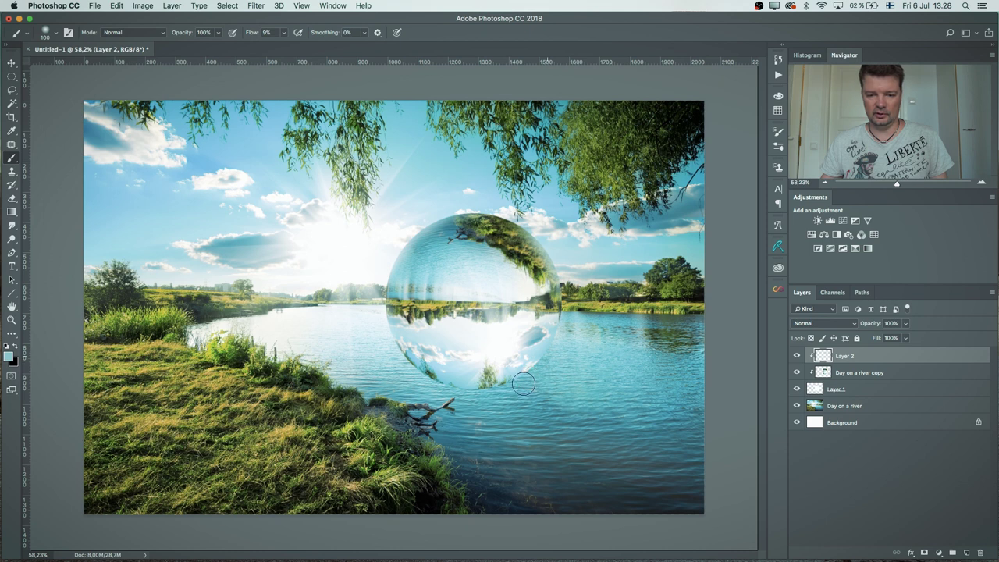
{"action": "left_click_drag", "start_coordinate": [563, 337], "coordinate": [516, 377]}
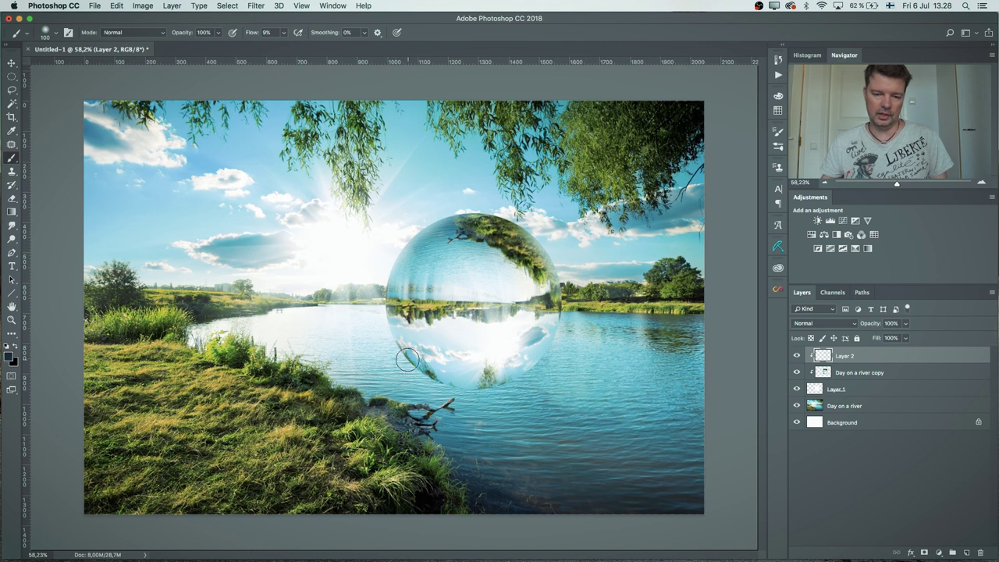
{"action": "left_click_drag", "start_coordinate": [437, 380], "coordinate": [556, 365]}
{"action": "key", "text": "bracketright"}
{"action": "key", "text": "bracketright"}
{"action": "key", "text": "bracketright"}
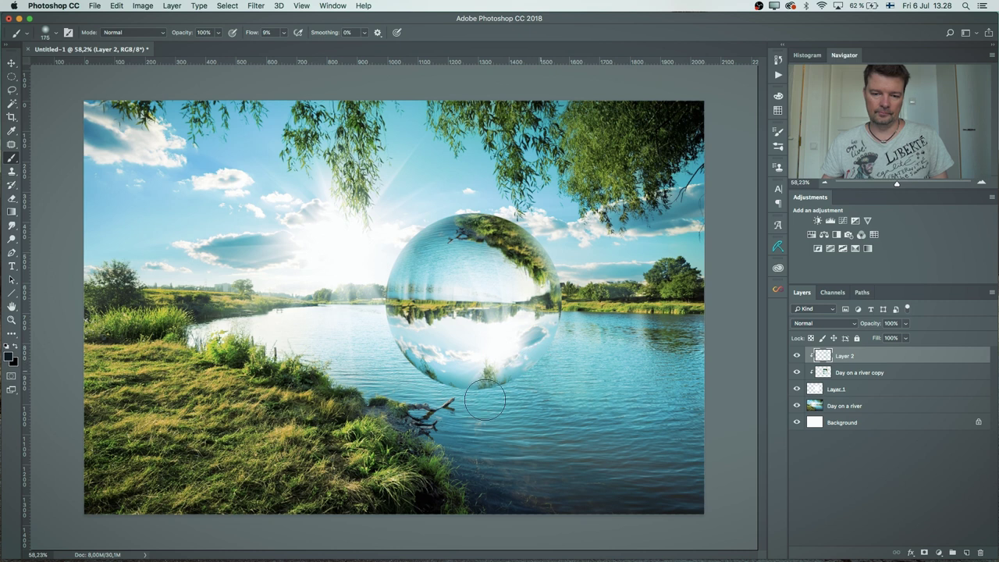
- Set brush flow to 3% and paint faint teal water colour along the ball's lower edge
{"action": "left_click", "coordinate": [284, 35]}
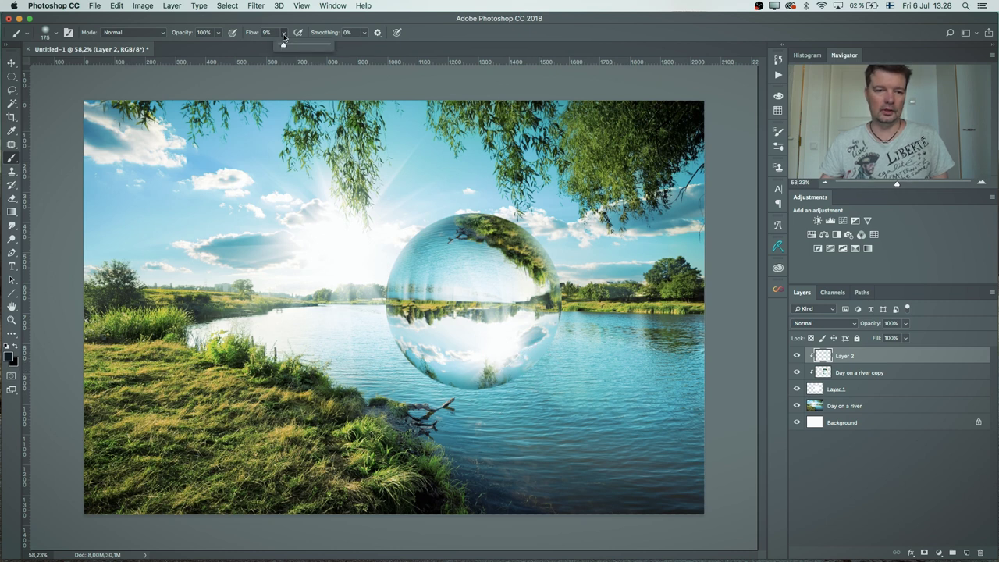
{"action": "left_click", "coordinate": [413, 359]}
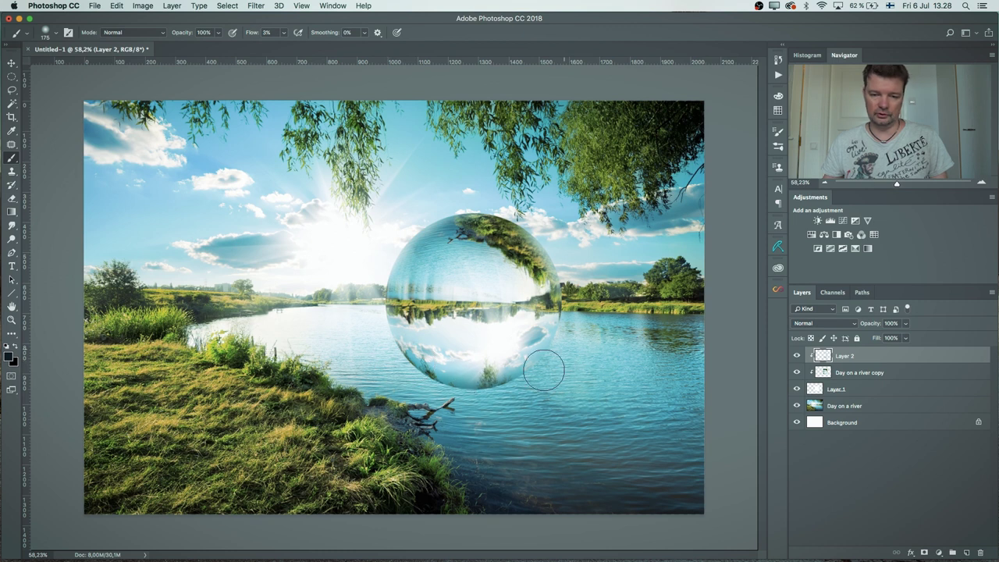
{"action": "left_click_drag", "start_coordinate": [415, 336], "coordinate": [368, 338]}
{"action": "left_click", "coordinate": [368, 337], "text": "alt"}
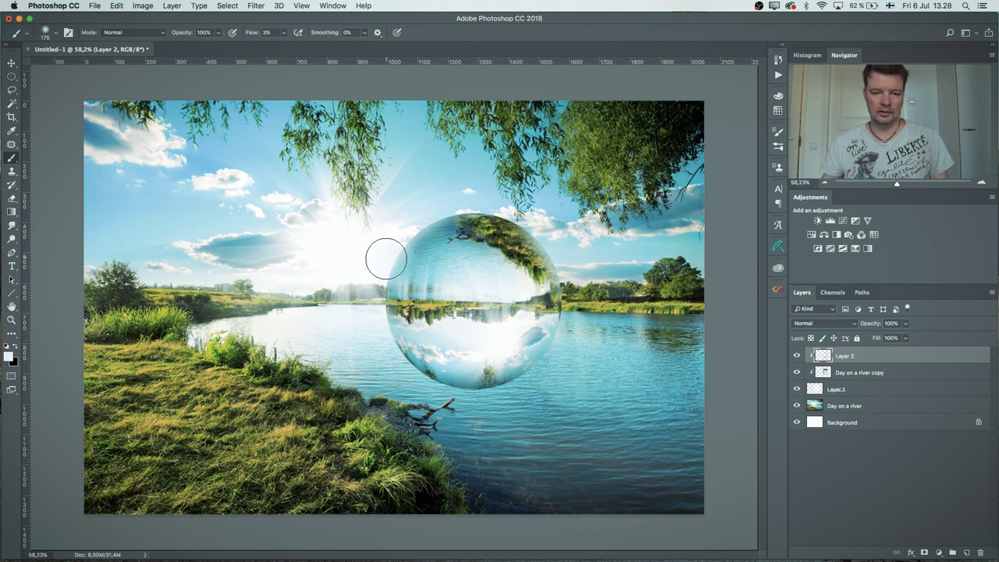
{"action": "left_click", "coordinate": [438, 212], "text": "alt"}
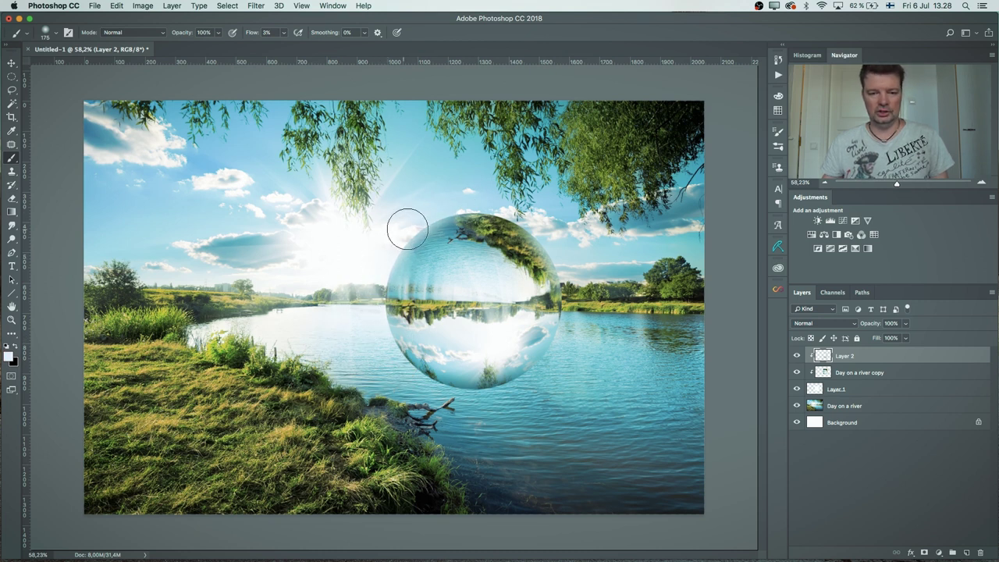
{"action": "left_click", "coordinate": [523, 406], "text": "alt"}
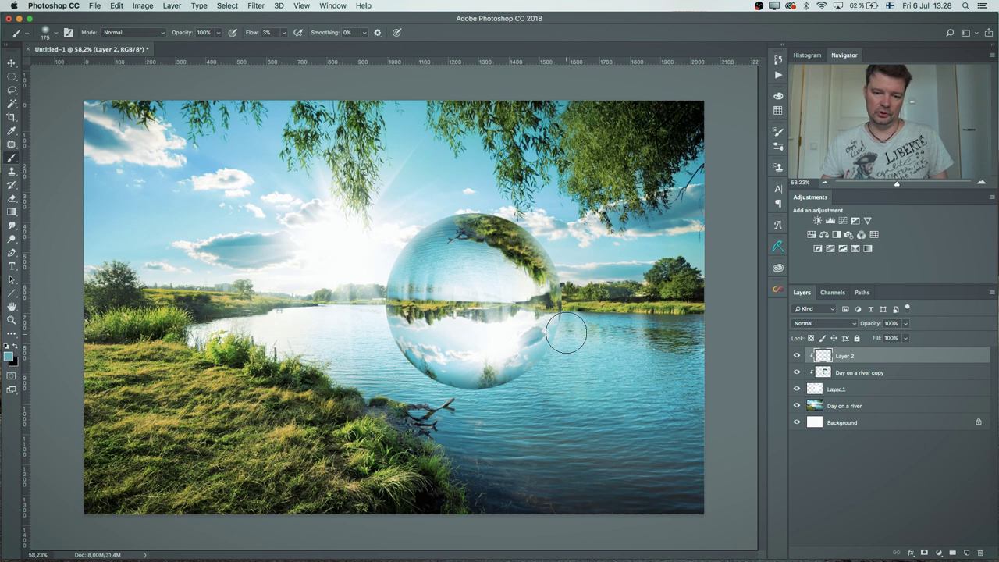
{"action": "left_click_drag", "start_coordinate": [416, 359], "coordinate": [519, 367]}
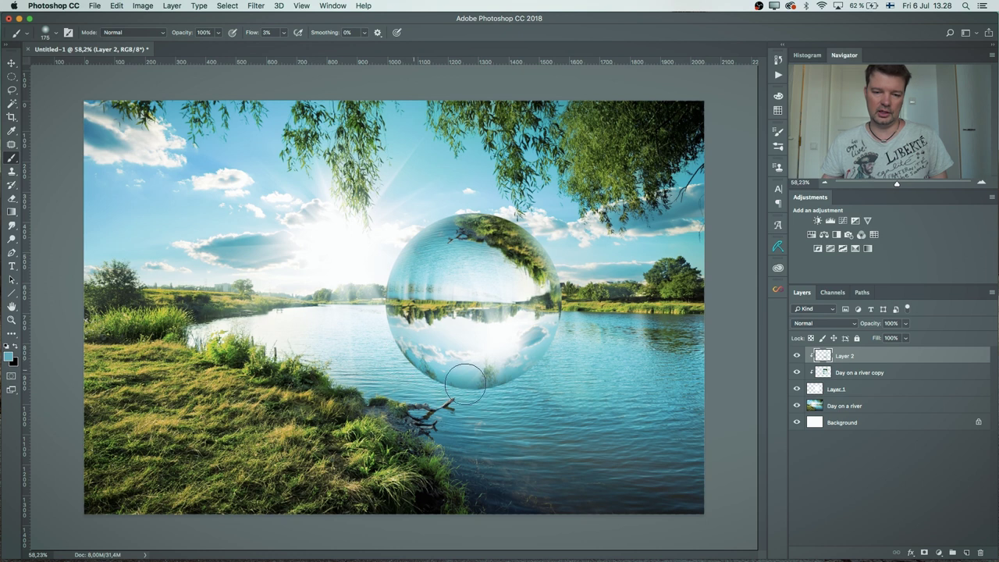
- Sample more pale sky and teal water tones from around the ball
{"action": "left_click", "coordinate": [406, 213], "text": "alt"}
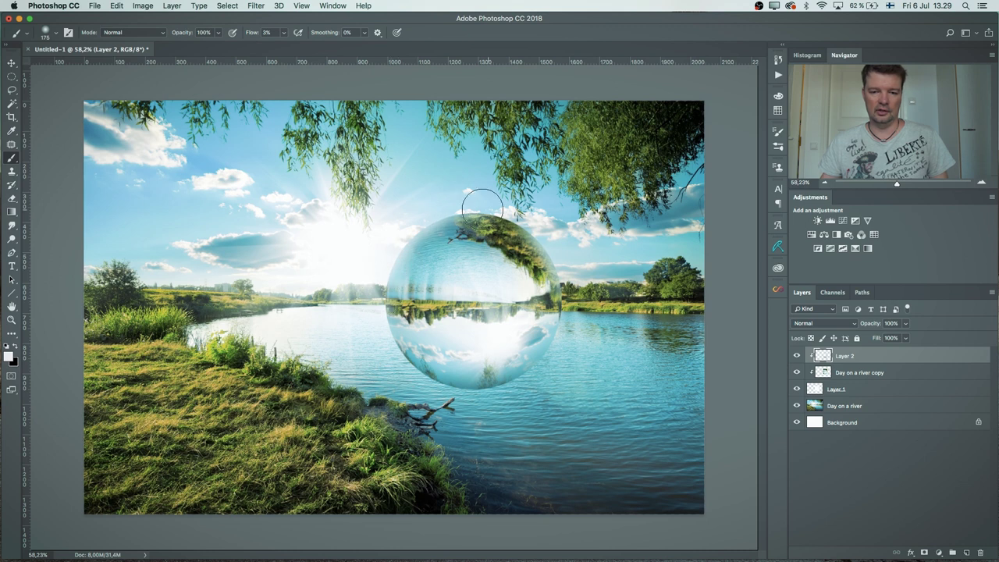
{"action": "left_click", "coordinate": [548, 247], "text": "alt"}
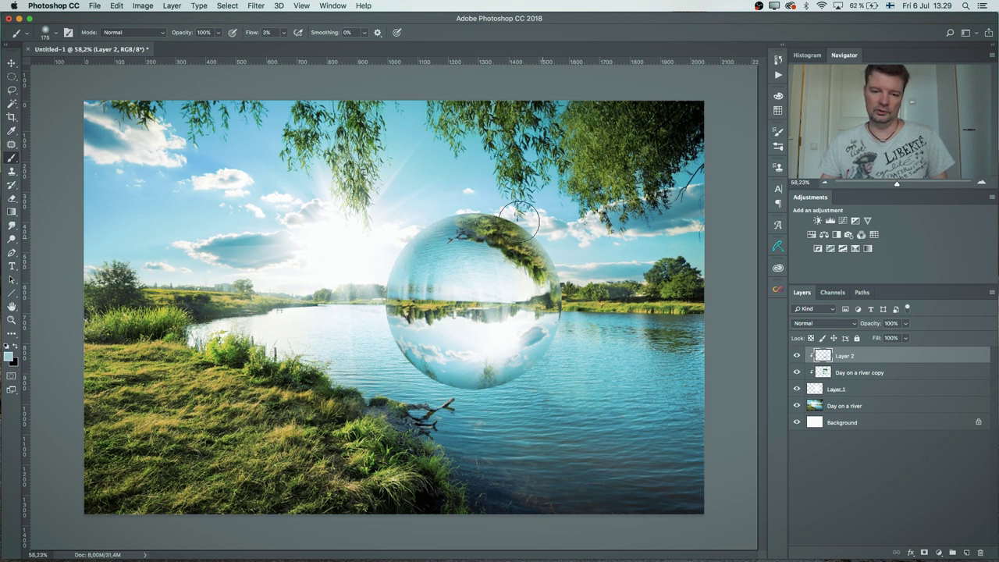
{"action": "left_click", "coordinate": [508, 220], "text": "alt"}
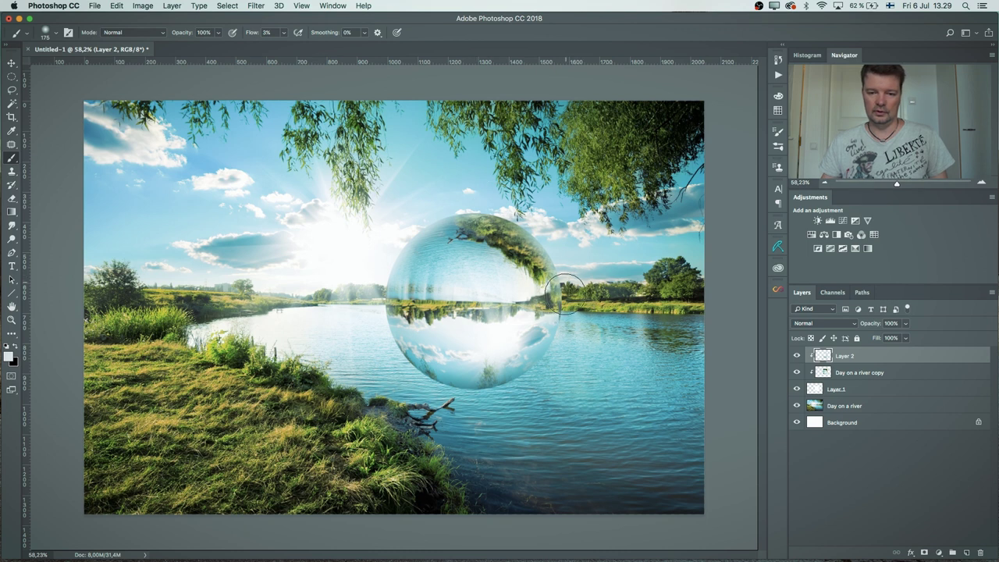
{"action": "left_click", "coordinate": [574, 322], "text": "alt"}
{"action": "left_click", "coordinate": [563, 346], "text": "alt"}
{"action": "left_click", "coordinate": [532, 409], "text": "alt"}
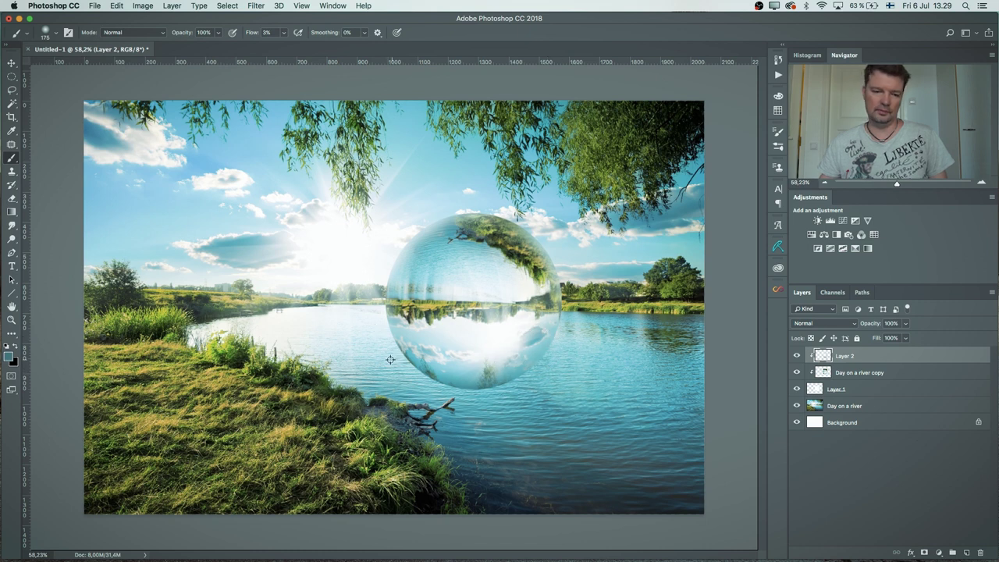
{"action": "left_click", "coordinate": [365, 322], "text": "alt"}
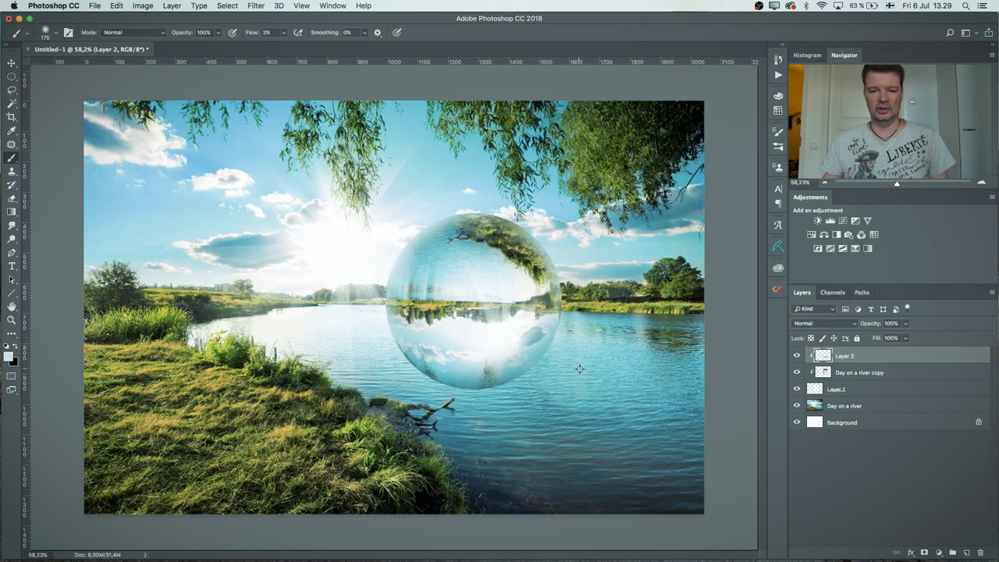
- Compare Layer 2's tint on and off, sample teal, horizon white and sky blue, then add a new layer
{"action": "left_click", "coordinate": [797, 356]}
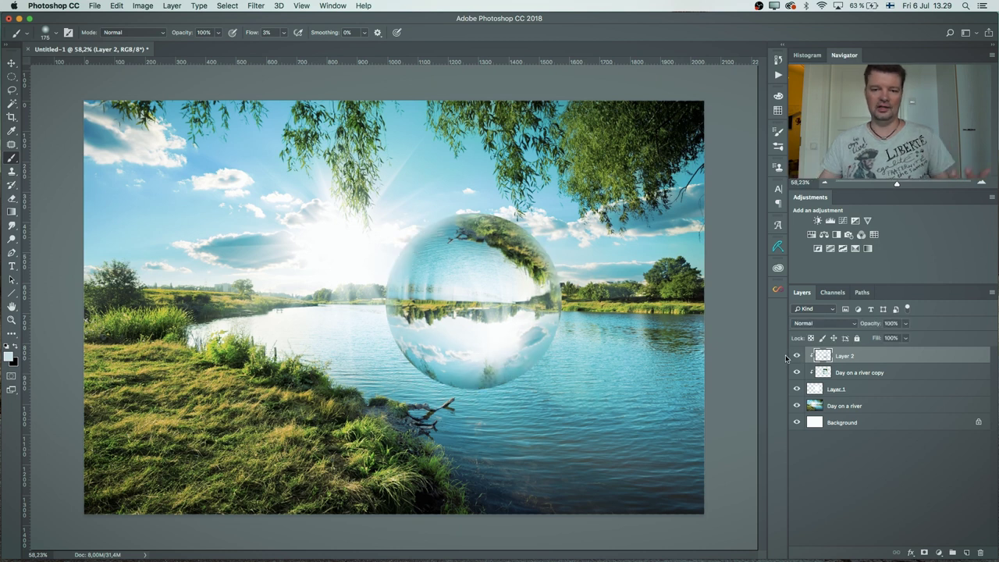
{"action": "key", "text": "bracketleft"}
{"action": "key", "text": "bracketleft"}
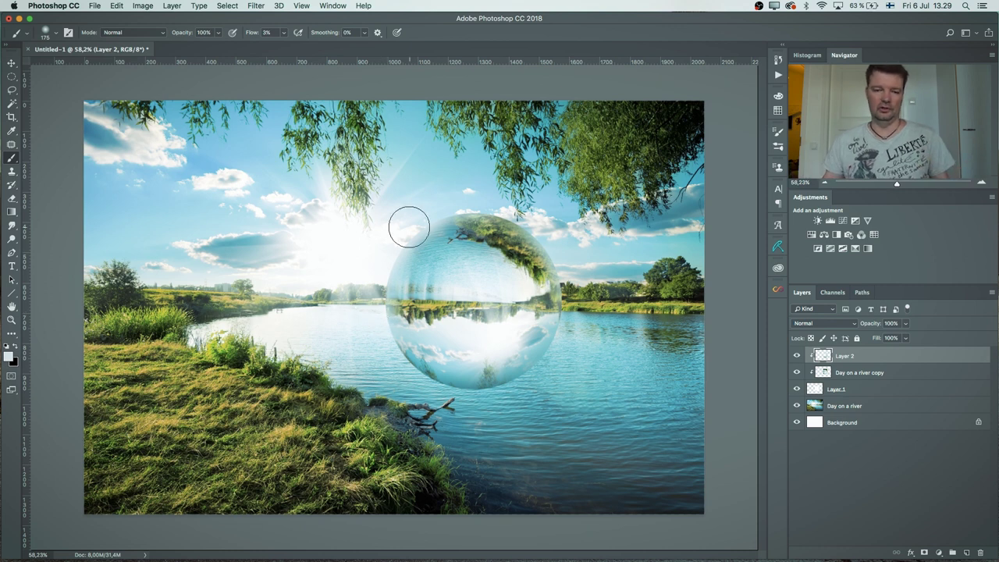
{"action": "left_click", "coordinate": [530, 401], "text": "alt"}
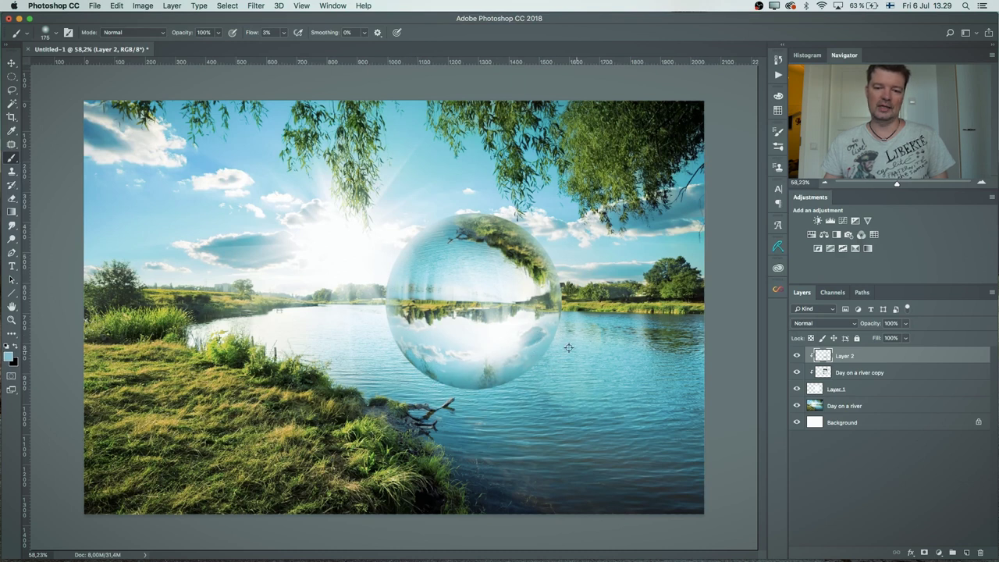
{"action": "left_click", "coordinate": [361, 312], "text": "alt"}
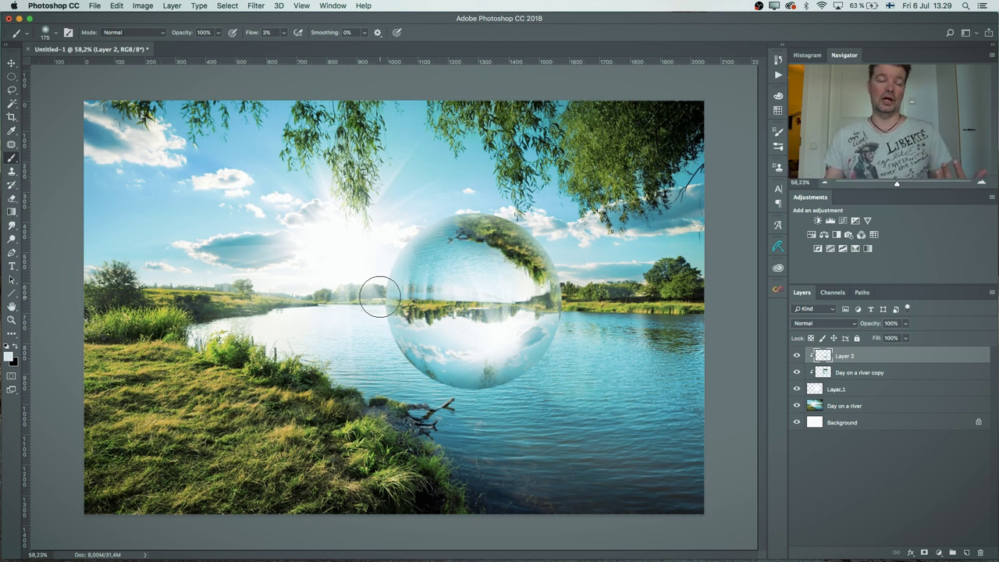
{"action": "left_click", "coordinate": [444, 196], "text": "alt"}
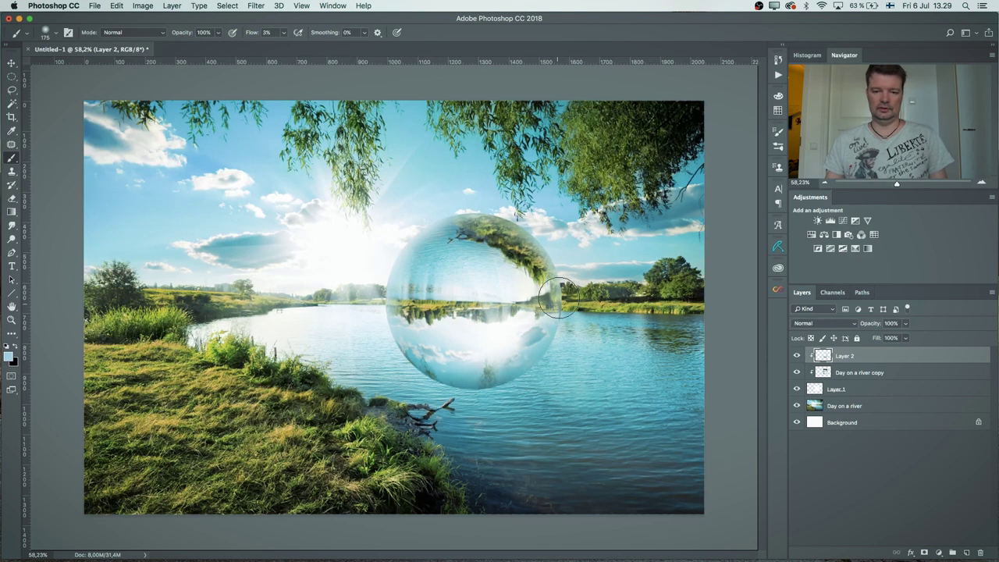
{"action": "left_click", "coordinate": [798, 356]}
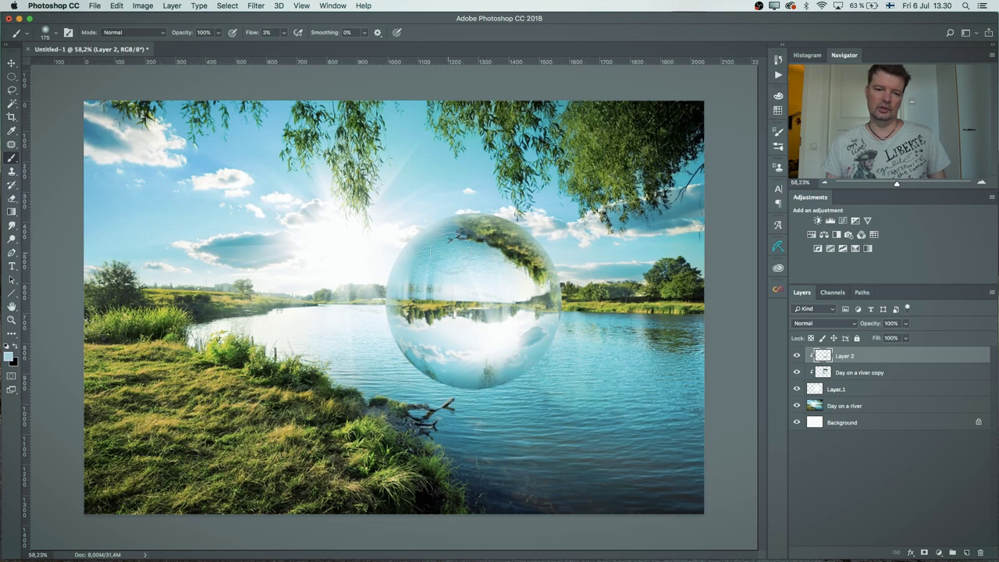
{"action": "left_click", "coordinate": [968, 553]}
- Clip Layer 3 to the ball, make white the paint colour, and shrink the brush to 70
{"action": "left_click", "coordinate": [890, 361], "text": "alt"}
{"action": "key", "text": "d"}
{"action": "key", "text": "x"}
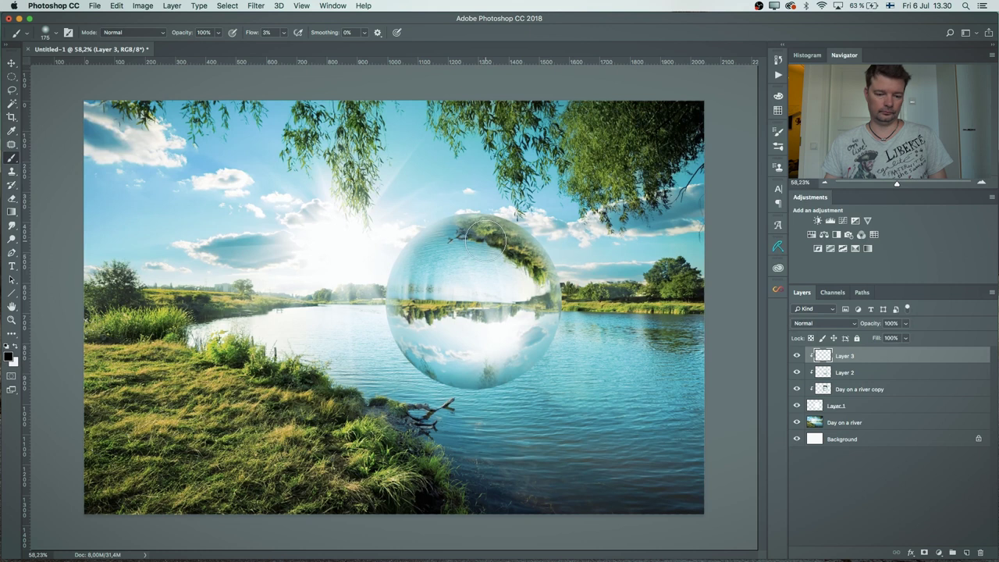
{"action": "key", "text": "bracketleft"}
{"action": "key", "text": "bracketleft"}
{"action": "key", "text": "bracketleft"}
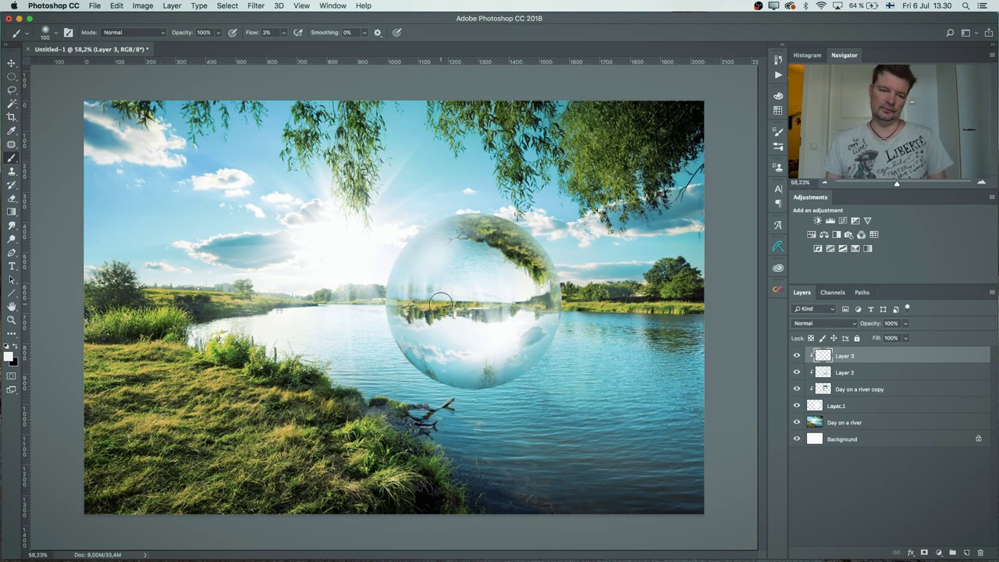
{"action": "key", "text": "bracketleft"}
{"action": "key", "text": "bracketleft"}
{"action": "key", "text": "bracketleft"}
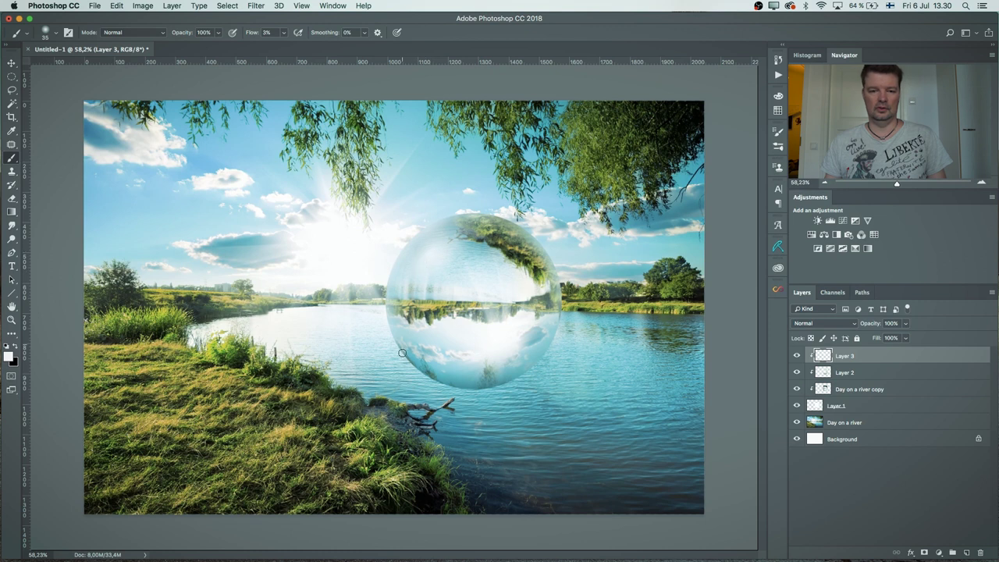
{"action": "key", "text": "super+minus"}
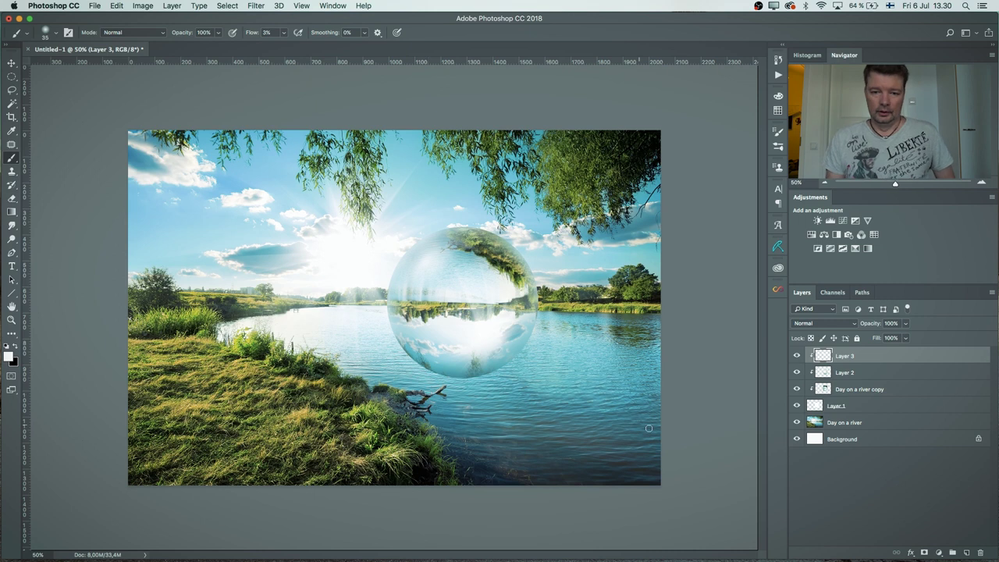
- Toggle Layer 3's glow to compare, then zoom in close on the glass ball
{"action": "left_click", "coordinate": [797, 356]}
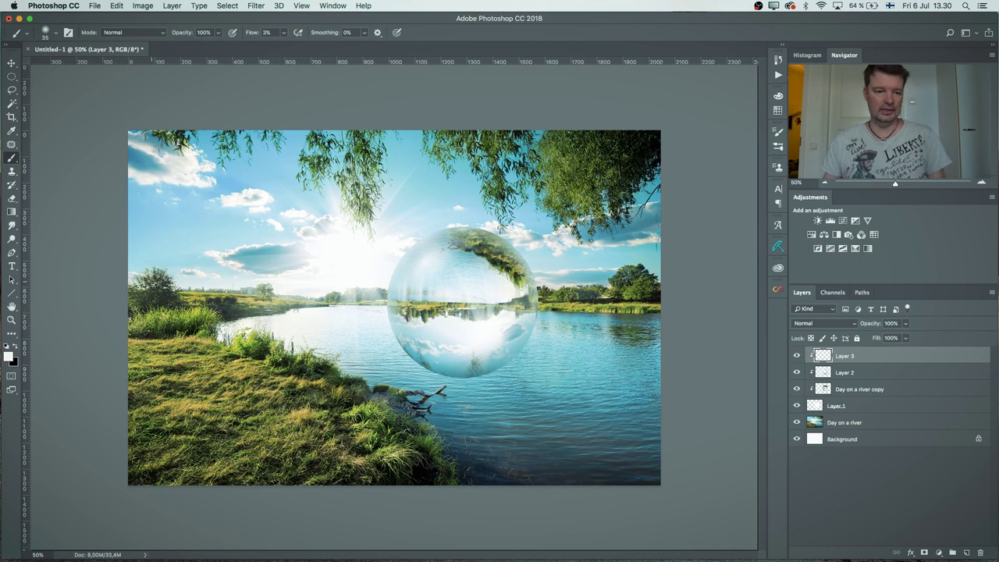
{"action": "left_click", "coordinate": [11, 321]}
{"action": "mouse_move", "coordinate": [475, 274]}
{"action": "left_mouse_down"}
{"action": "mouse_move", "coordinate": [511, 263]}
{"action": "mouse_move", "coordinate": [531, 238]}
{"action": "left_mouse_up"}
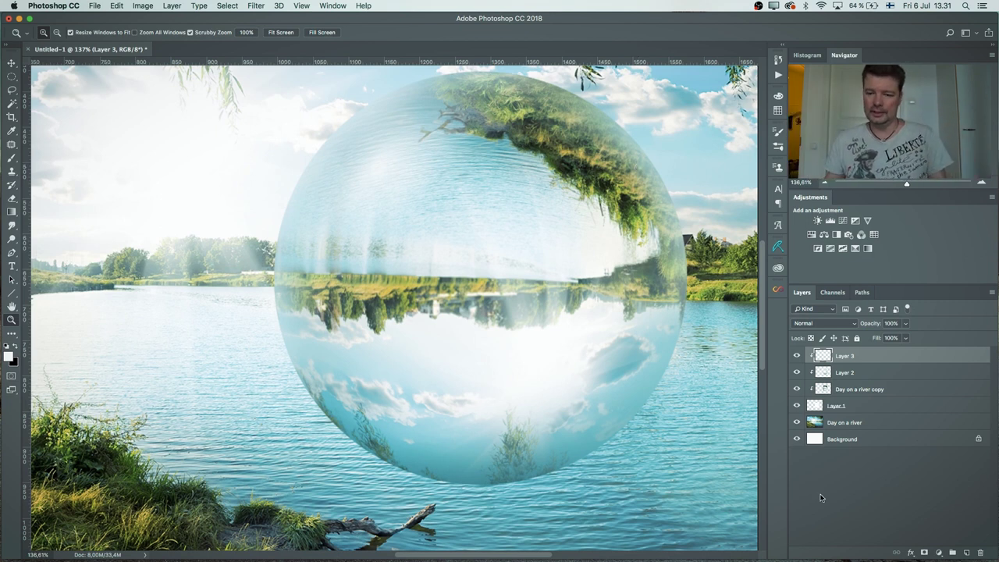
- Select the Day on a river copy layer and switch to the Smudge tool at 10% strength
{"action": "left_click", "coordinate": [871, 394]}
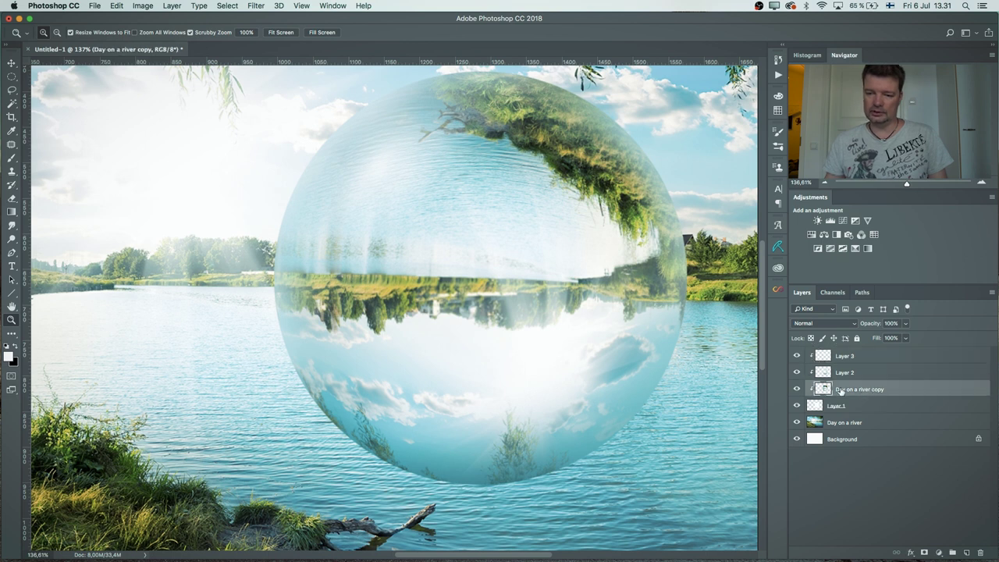
{"action": "key", "text": "shift+plus"}
{"action": "key", "text": "shift+minus"}
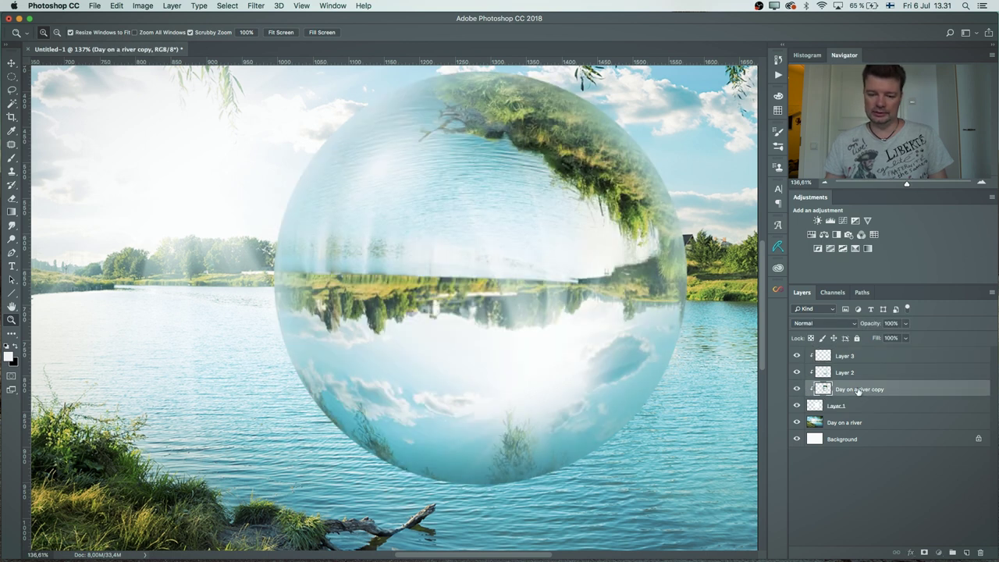
{"action": "left_click", "coordinate": [12, 226]}
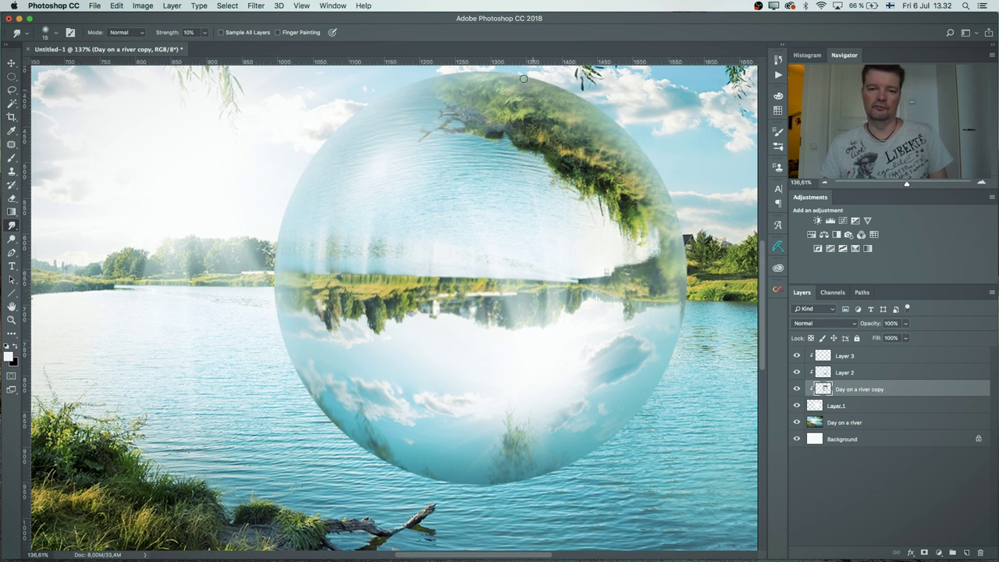
{"action": "key", "text": "super+minus"}
{"action": "key", "text": "super+minus"}
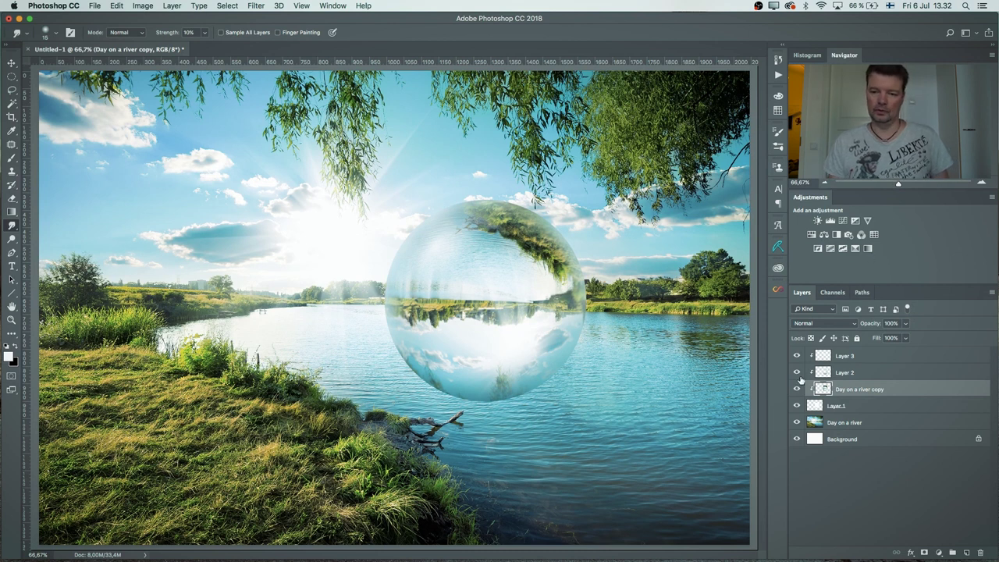
{"action": "left_click", "coordinate": [798, 372]}
{"action": "left_click", "coordinate": [797, 373]}
{"action": "left_click", "coordinate": [797, 372]}
{"action": "left_click", "coordinate": [797, 356]}
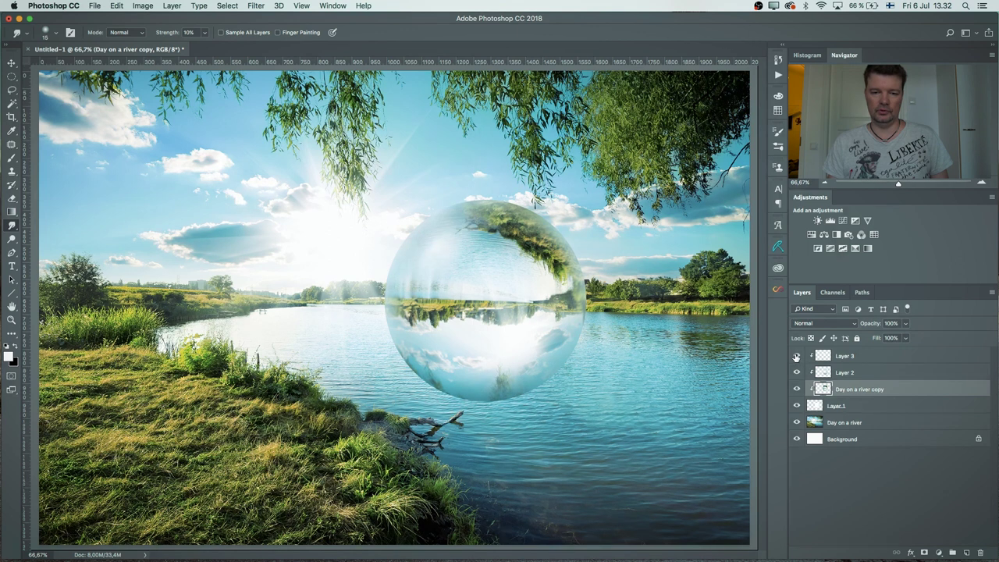
{"action": "left_click_drag", "start_coordinate": [797, 372], "coordinate": [795, 343]}
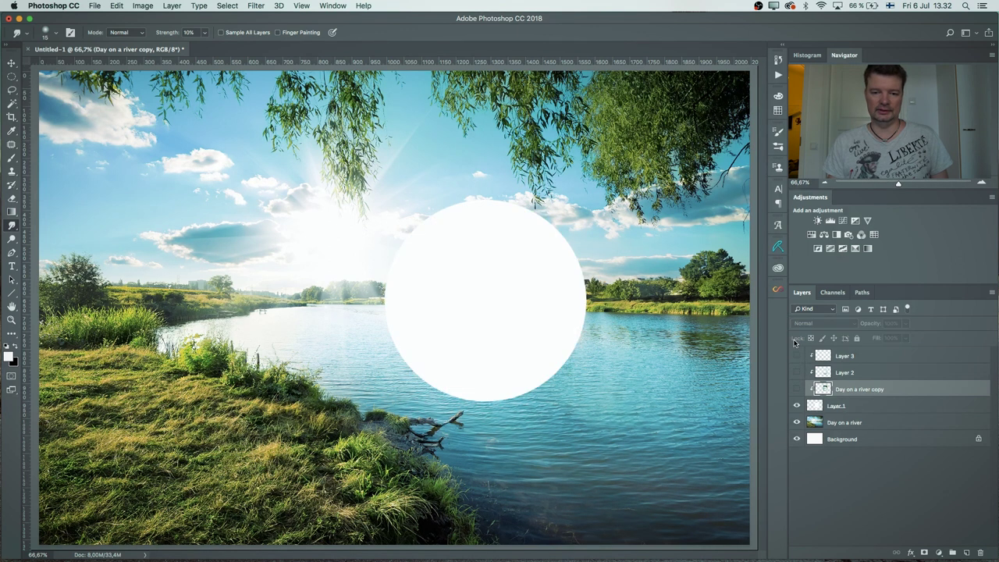
{"action": "left_click", "coordinate": [797, 389]}
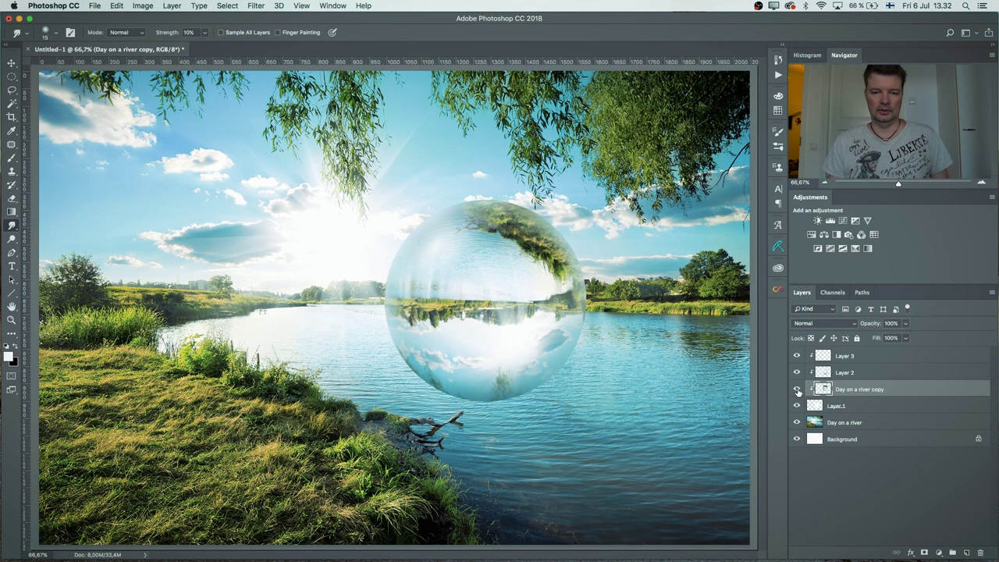
{"action": "key", "text": "ctrl+minus"}
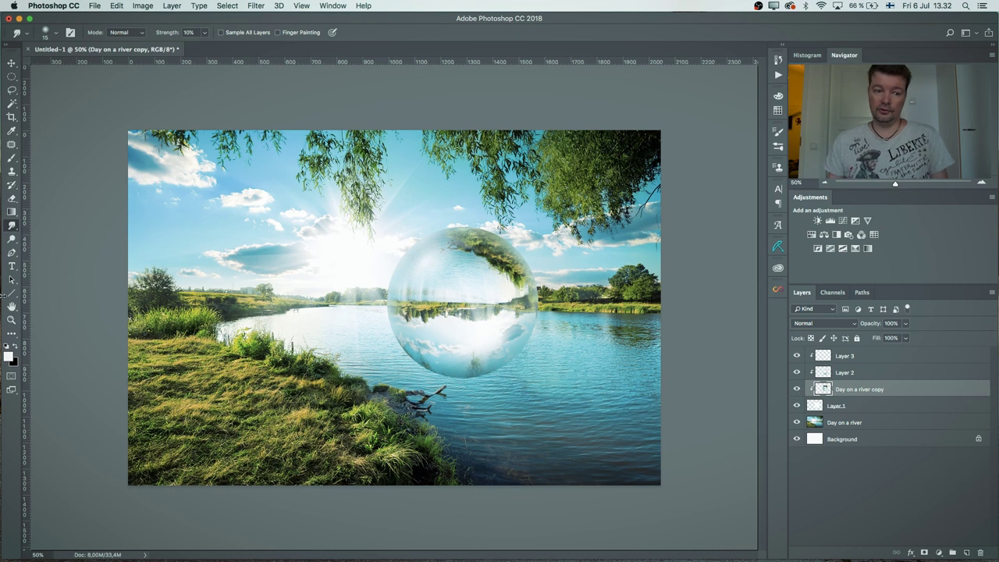
- Reframe the view and duplicate the Day on a river layer into Day on a river copy 2
{"action": "left_click", "coordinate": [12, 320]}
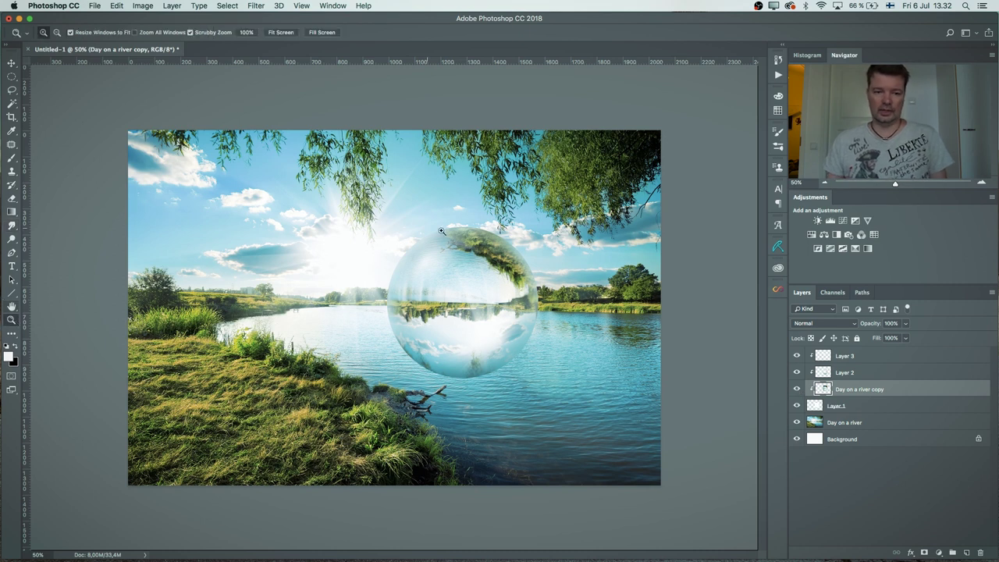
{"action": "left_click", "coordinate": [441, 274]}
{"action": "scroll", "coordinate": [442, 273], "scroll_direction": "down", "scroll_amount": 3}
{"action": "key", "text": "ctrl+r"}
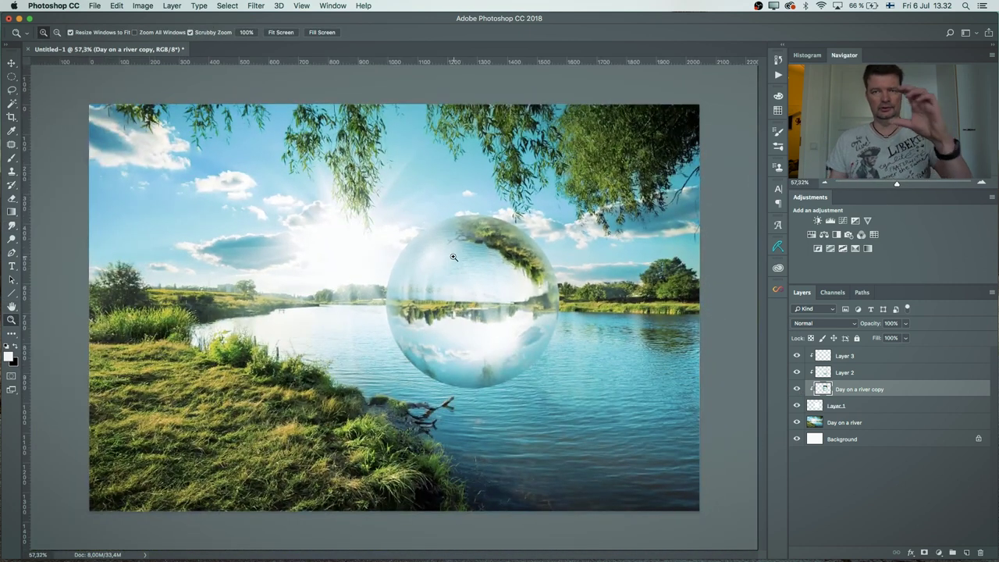
{"action": "left_click", "coordinate": [851, 423]}
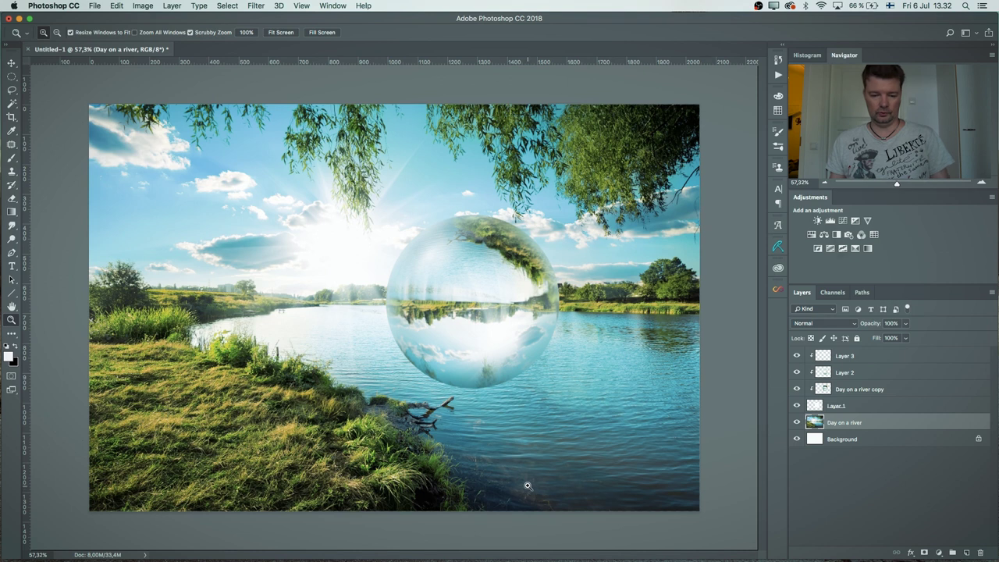
{"action": "key", "text": "super+j"}
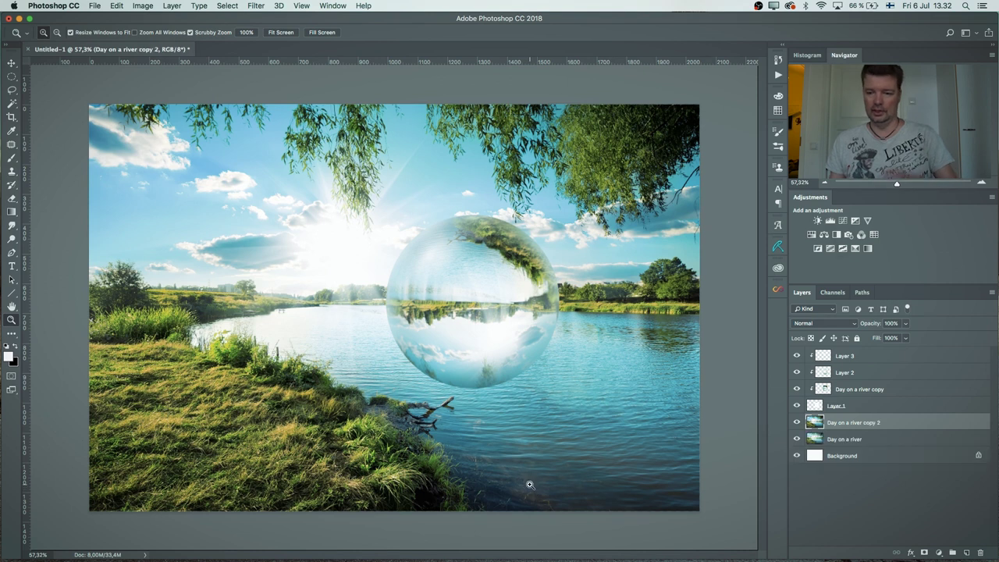
{"action": "left_click", "coordinate": [258, 6]}
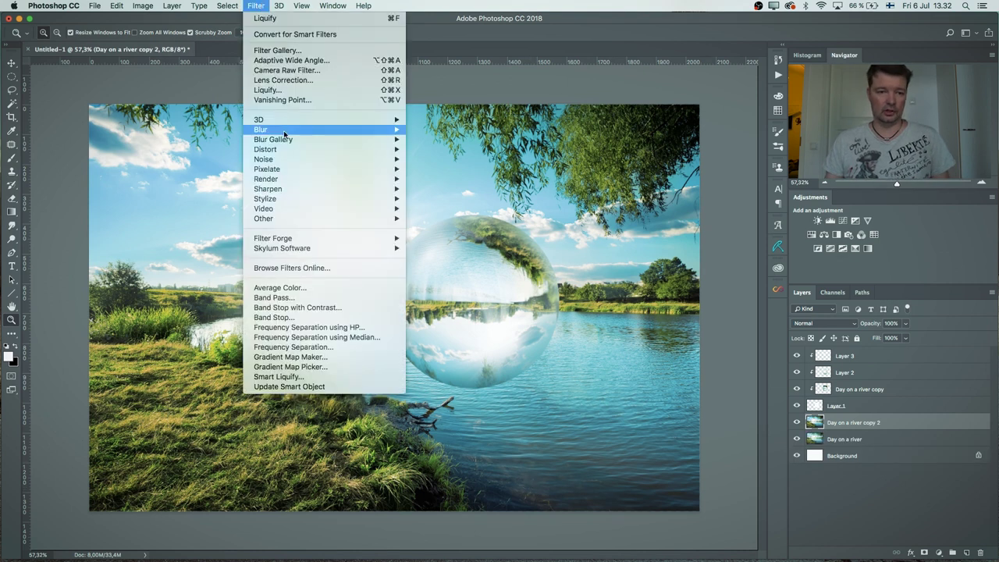
{"action": "mouse_move", "coordinate": [261, 129]}
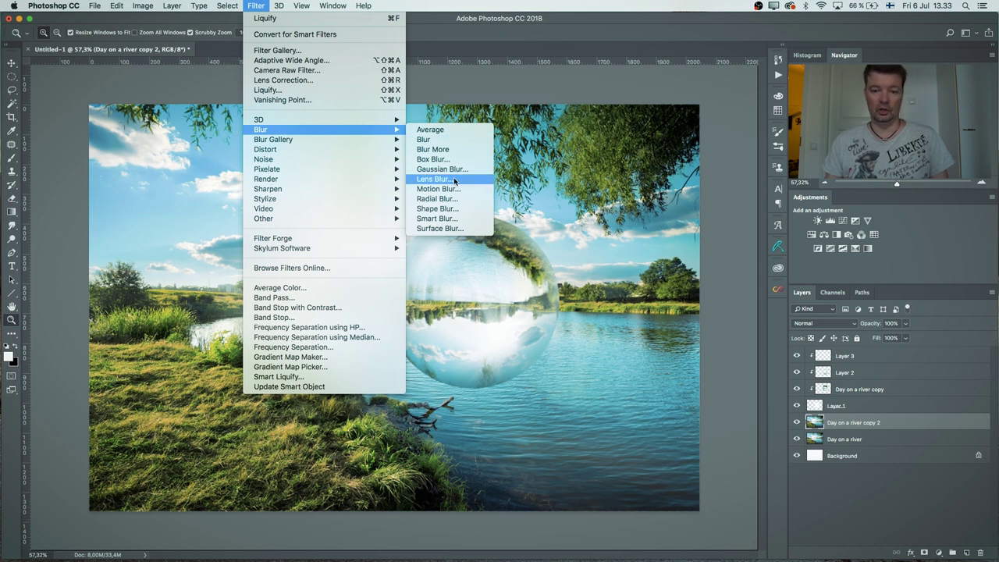
- Apply a Lens Blur with Radius 16 to Day on a river copy 2
{"action": "left_click", "coordinate": [455, 180]}
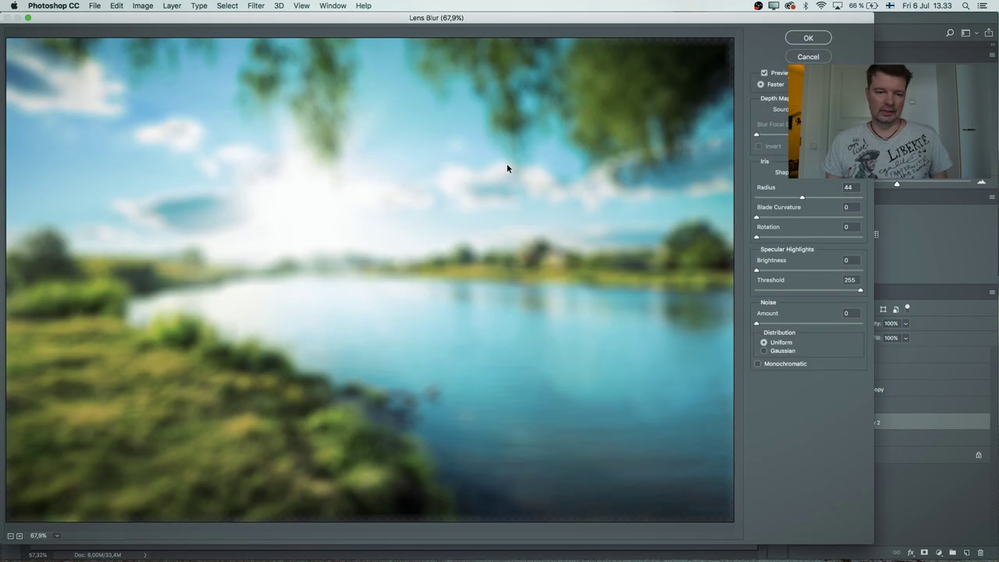
{"action": "left_click", "coordinate": [774, 203]}
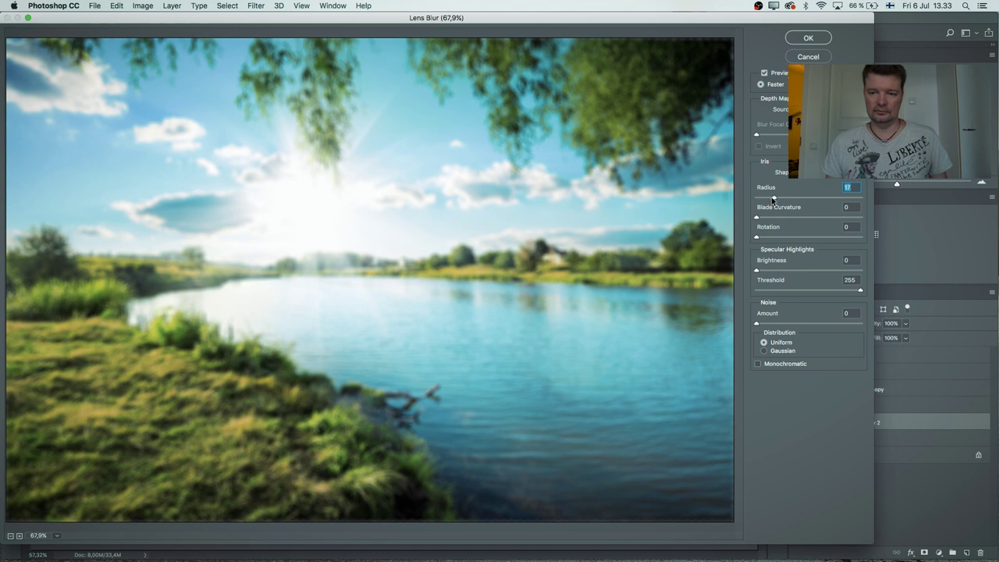
{"action": "left_click_drag", "start_coordinate": [774, 199], "coordinate": [772, 199]}
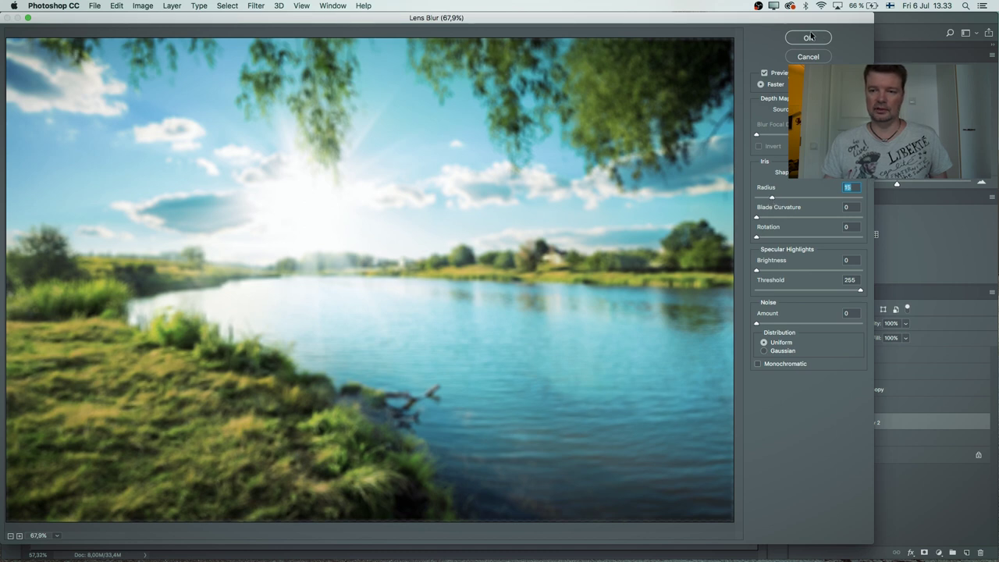
{"action": "left_click", "coordinate": [810, 38]}
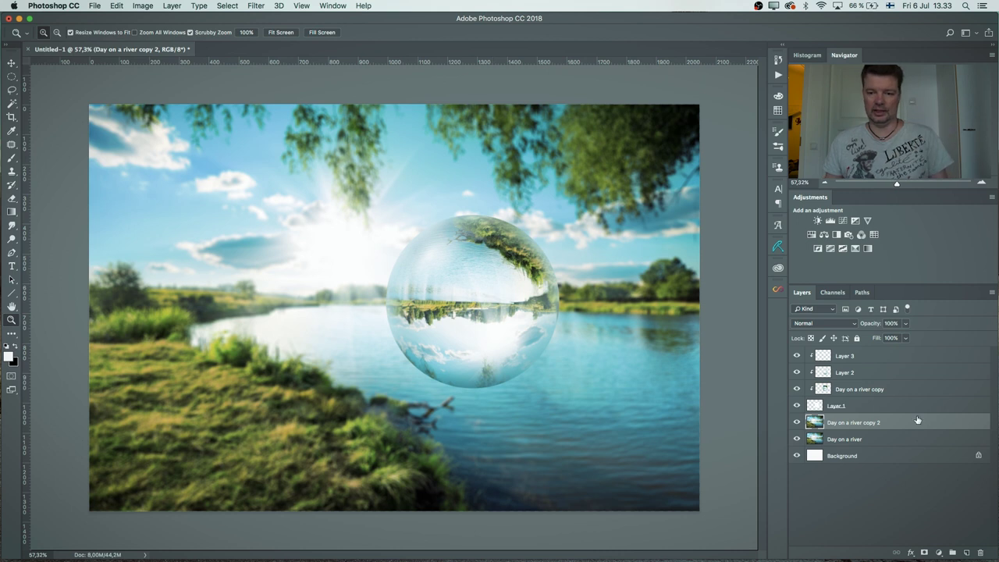
- Scale the blurred copy up to about 152% past the canvas edges and reposition it
{"action": "key", "text": "ctrl+minus"}
{"action": "key", "text": "ctrl+t"}
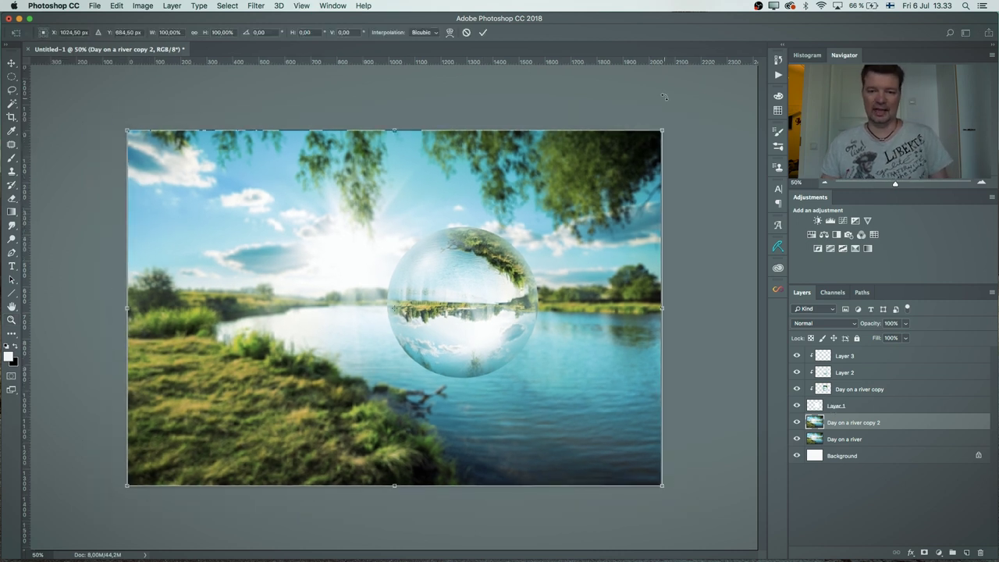
{"action": "left_click_drag", "start_coordinate": [662, 129], "coordinate": [725, 88]}
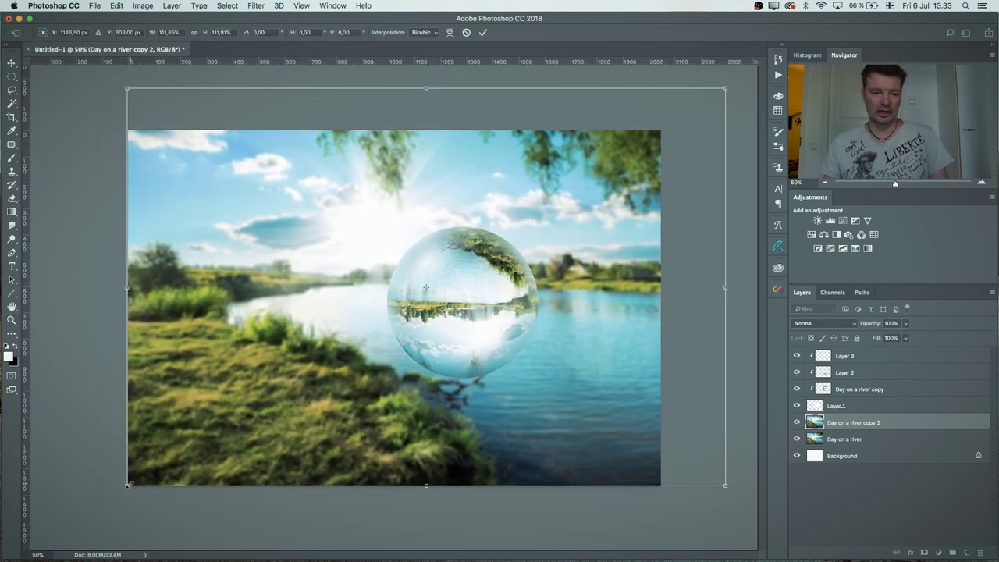
{"action": "left_click_drag", "start_coordinate": [129, 485], "coordinate": [27, 540]}
{"action": "left_click_drag", "start_coordinate": [488, 302], "coordinate": [509, 319]}
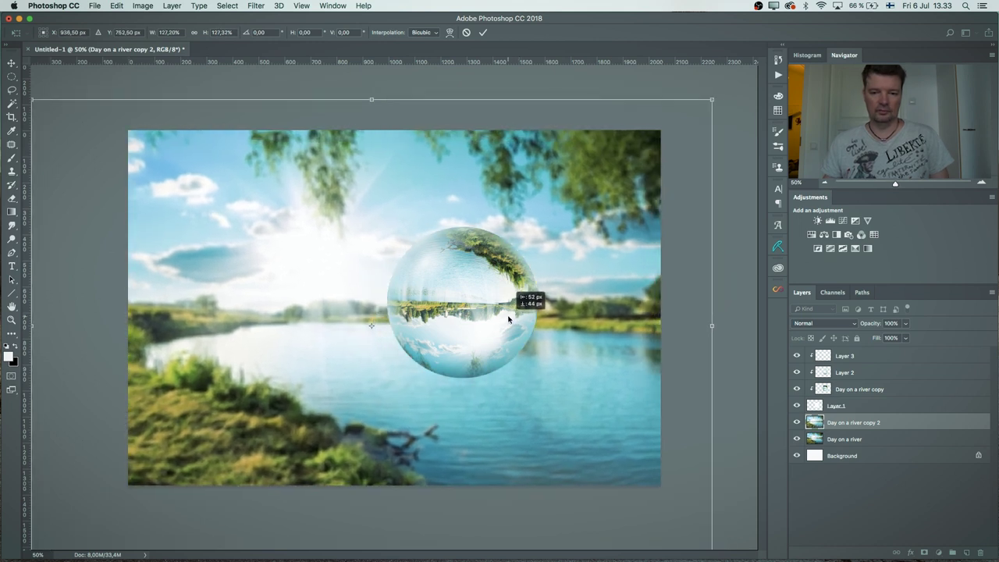
{"action": "key", "text": "ctrl+minus"}
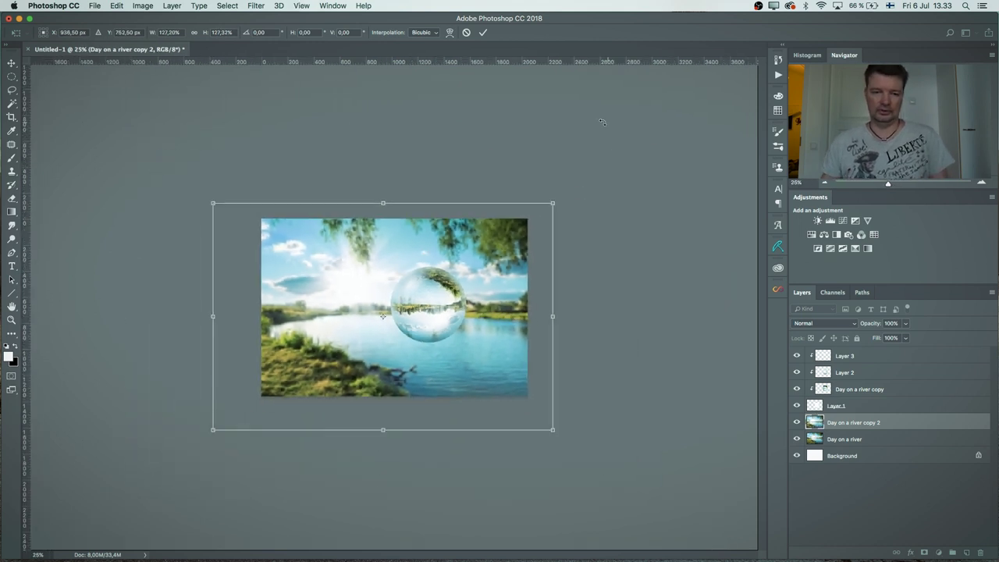
{"action": "left_click_drag", "start_coordinate": [553, 211], "coordinate": [619, 159]}
{"action": "mouse_move", "coordinate": [505, 290]}
{"action": "left_mouse_down"}
{"action": "mouse_move", "coordinate": [460, 308]}
{"action": "mouse_move", "coordinate": [468, 312]}
{"action": "left_mouse_up"}
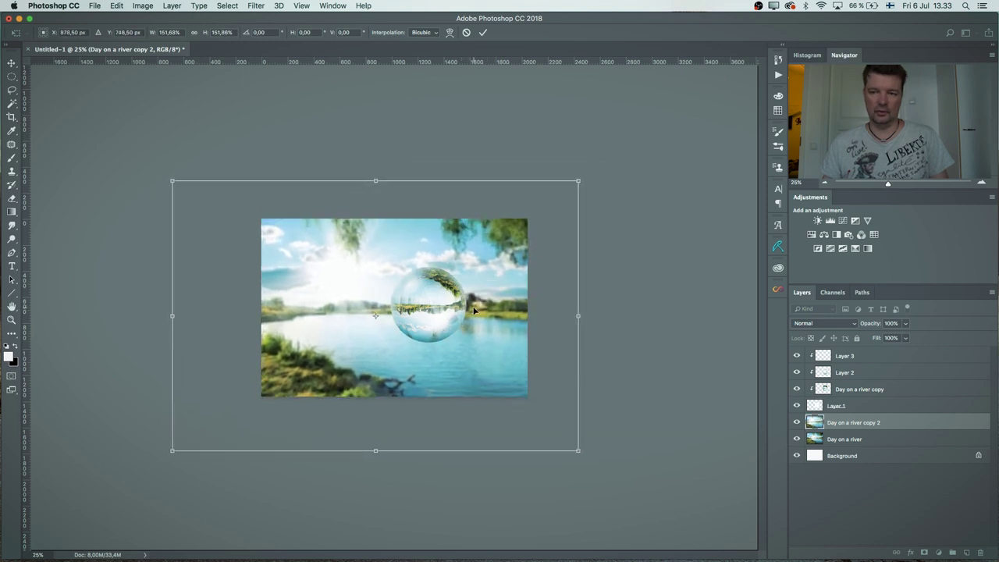
{"action": "key", "text": "Return"}
- Zoom to 50% and hide the blurred Day on a river copy 2 layer
{"action": "key", "text": "z"}
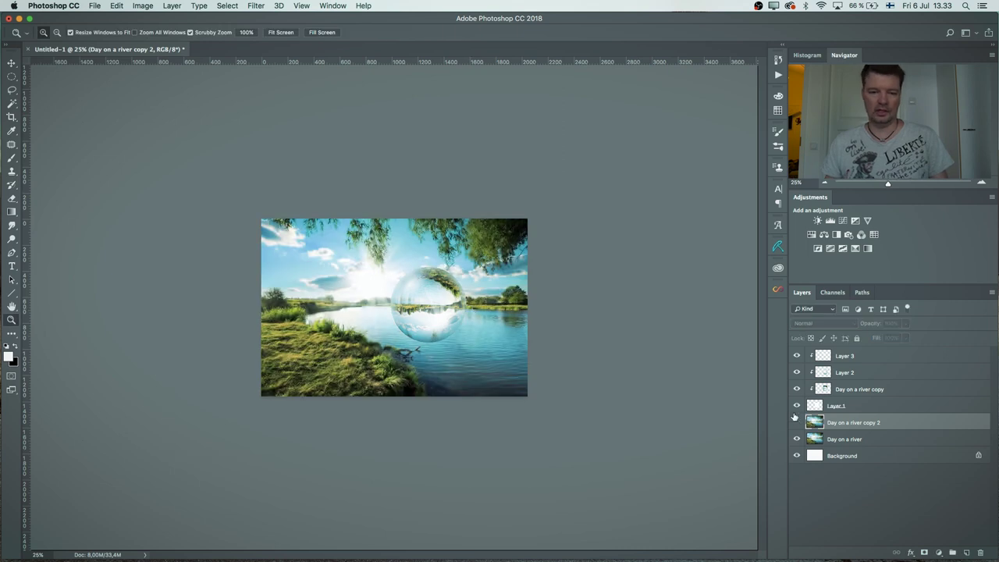
{"action": "key", "text": "super+plus"}
{"action": "left_click", "coordinate": [796, 422]}
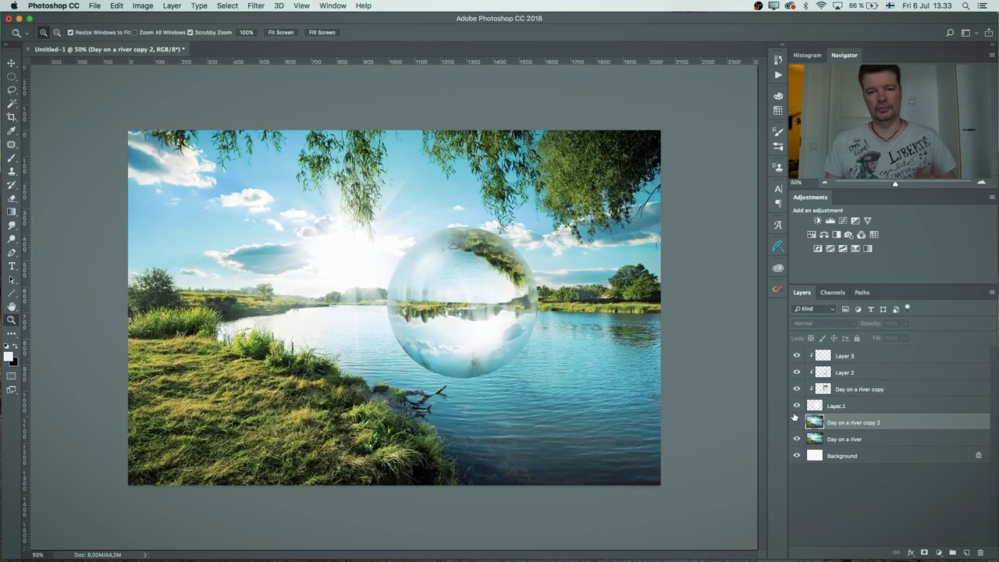